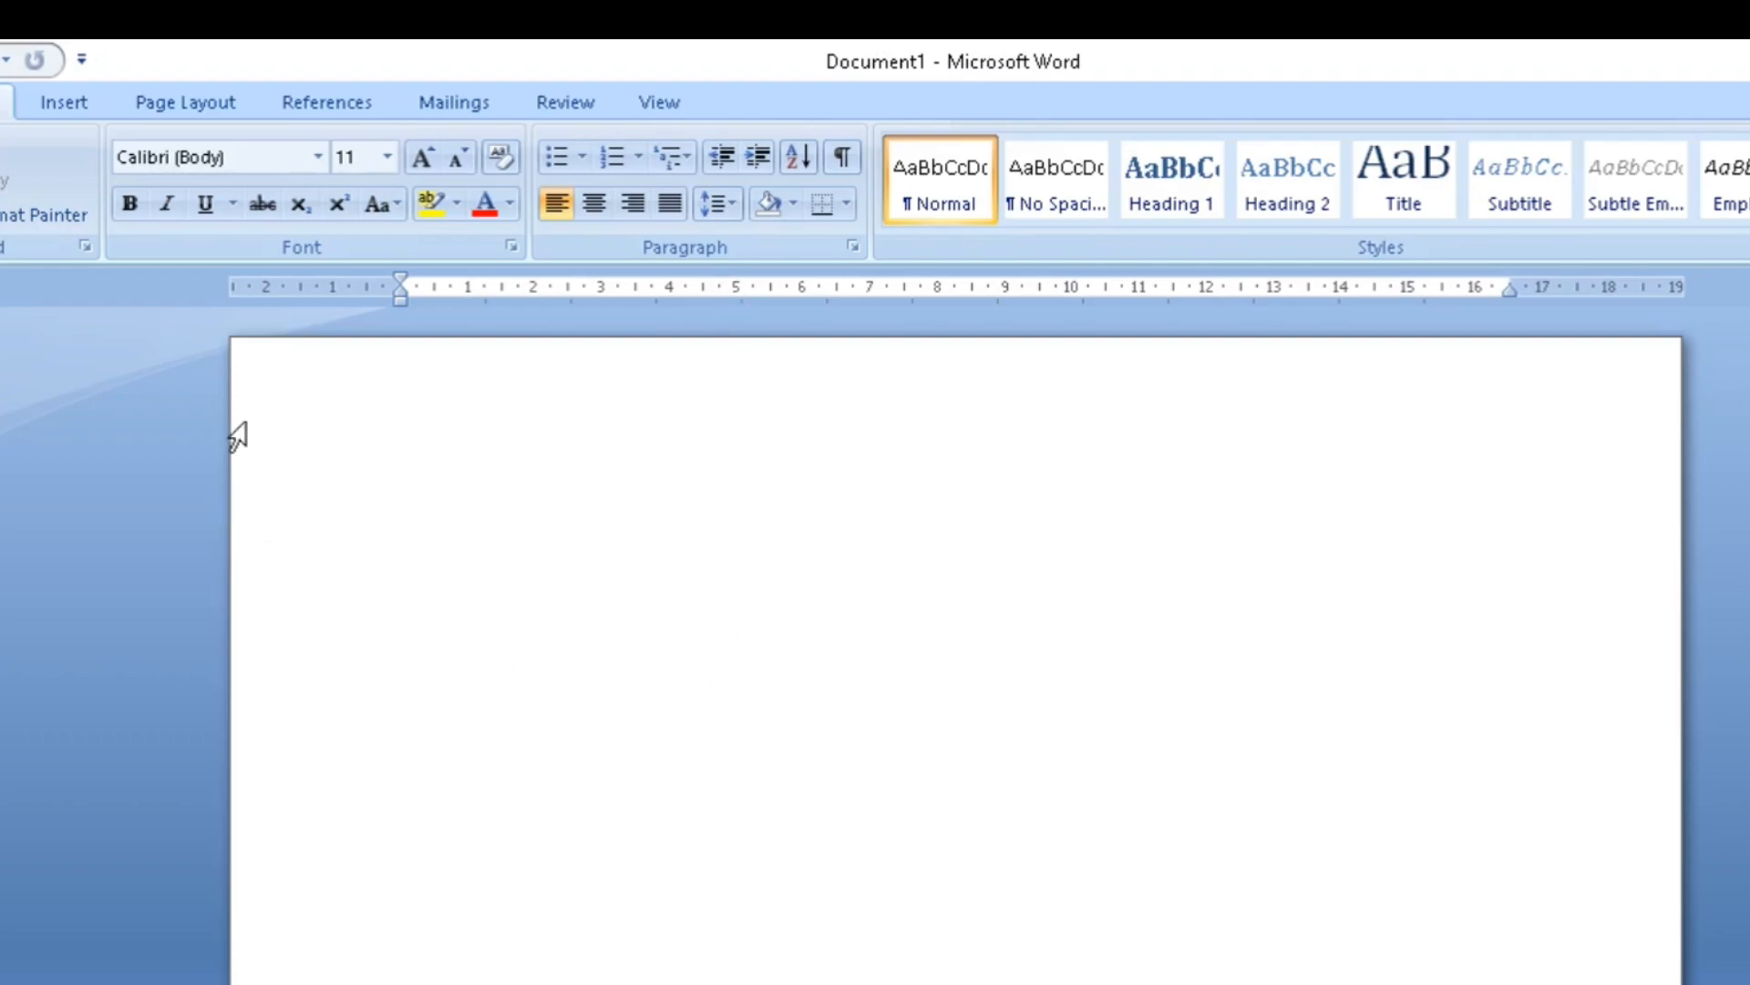
Insert a table with three columns and two rows into the blank document.
left_click(85, 104)
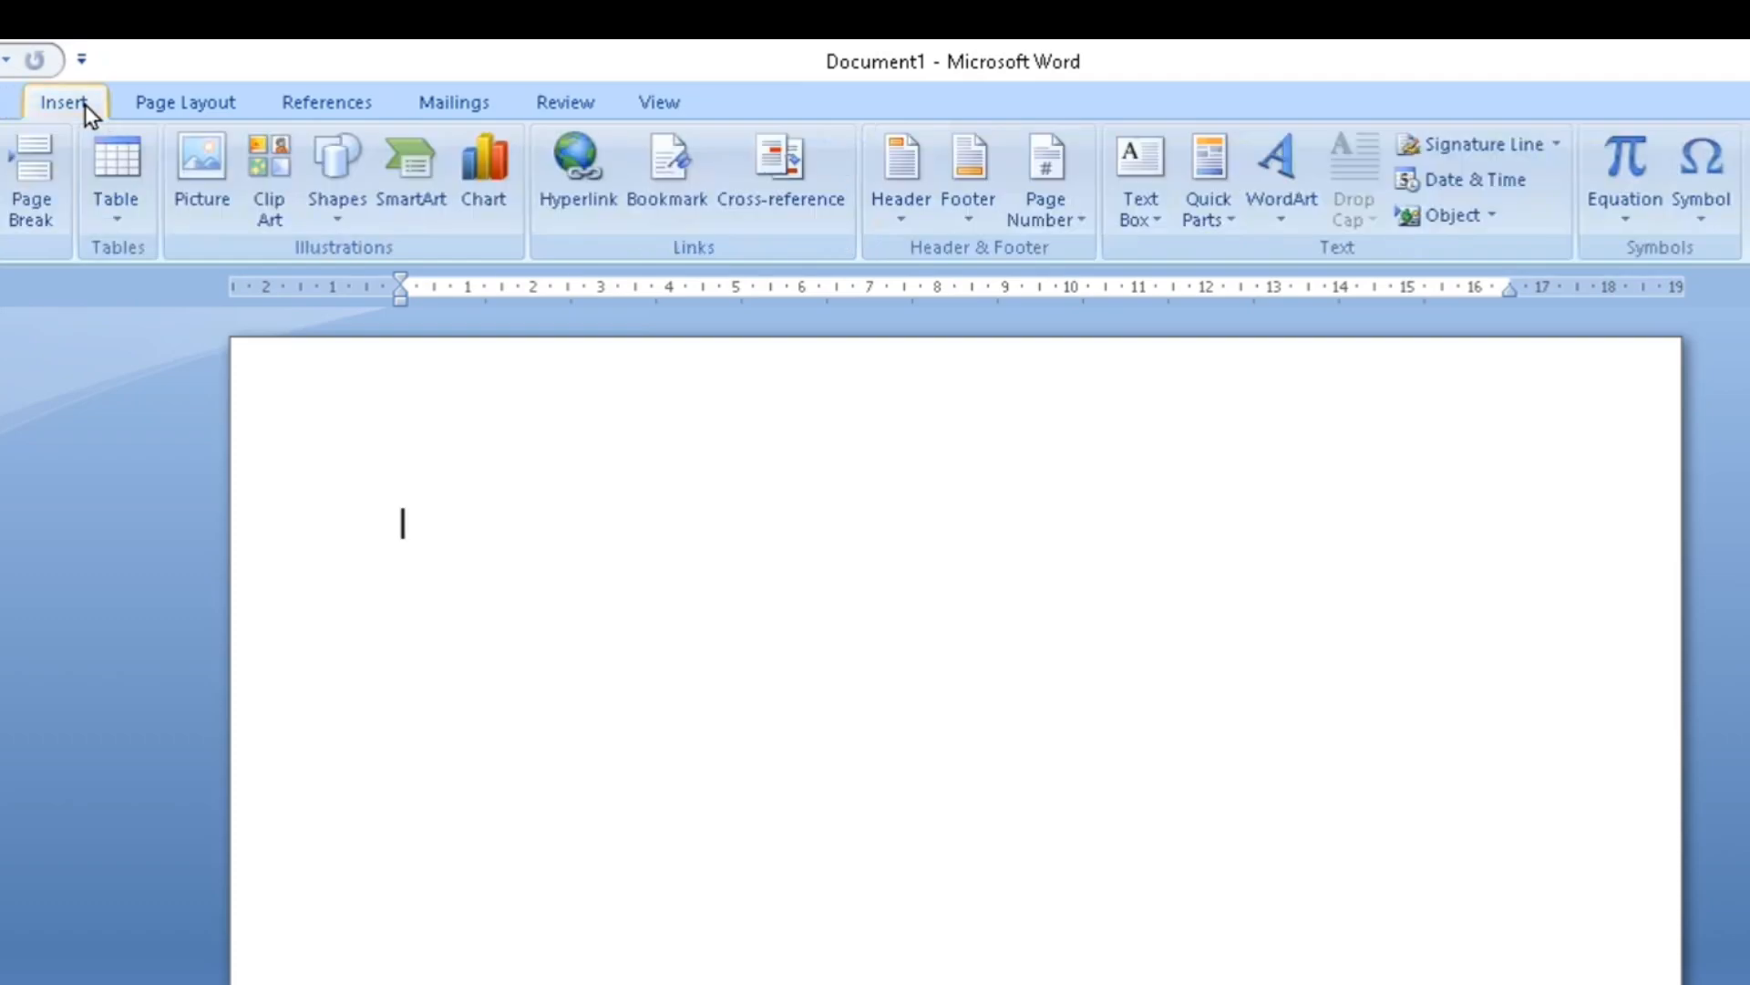
left_click(128, 182)
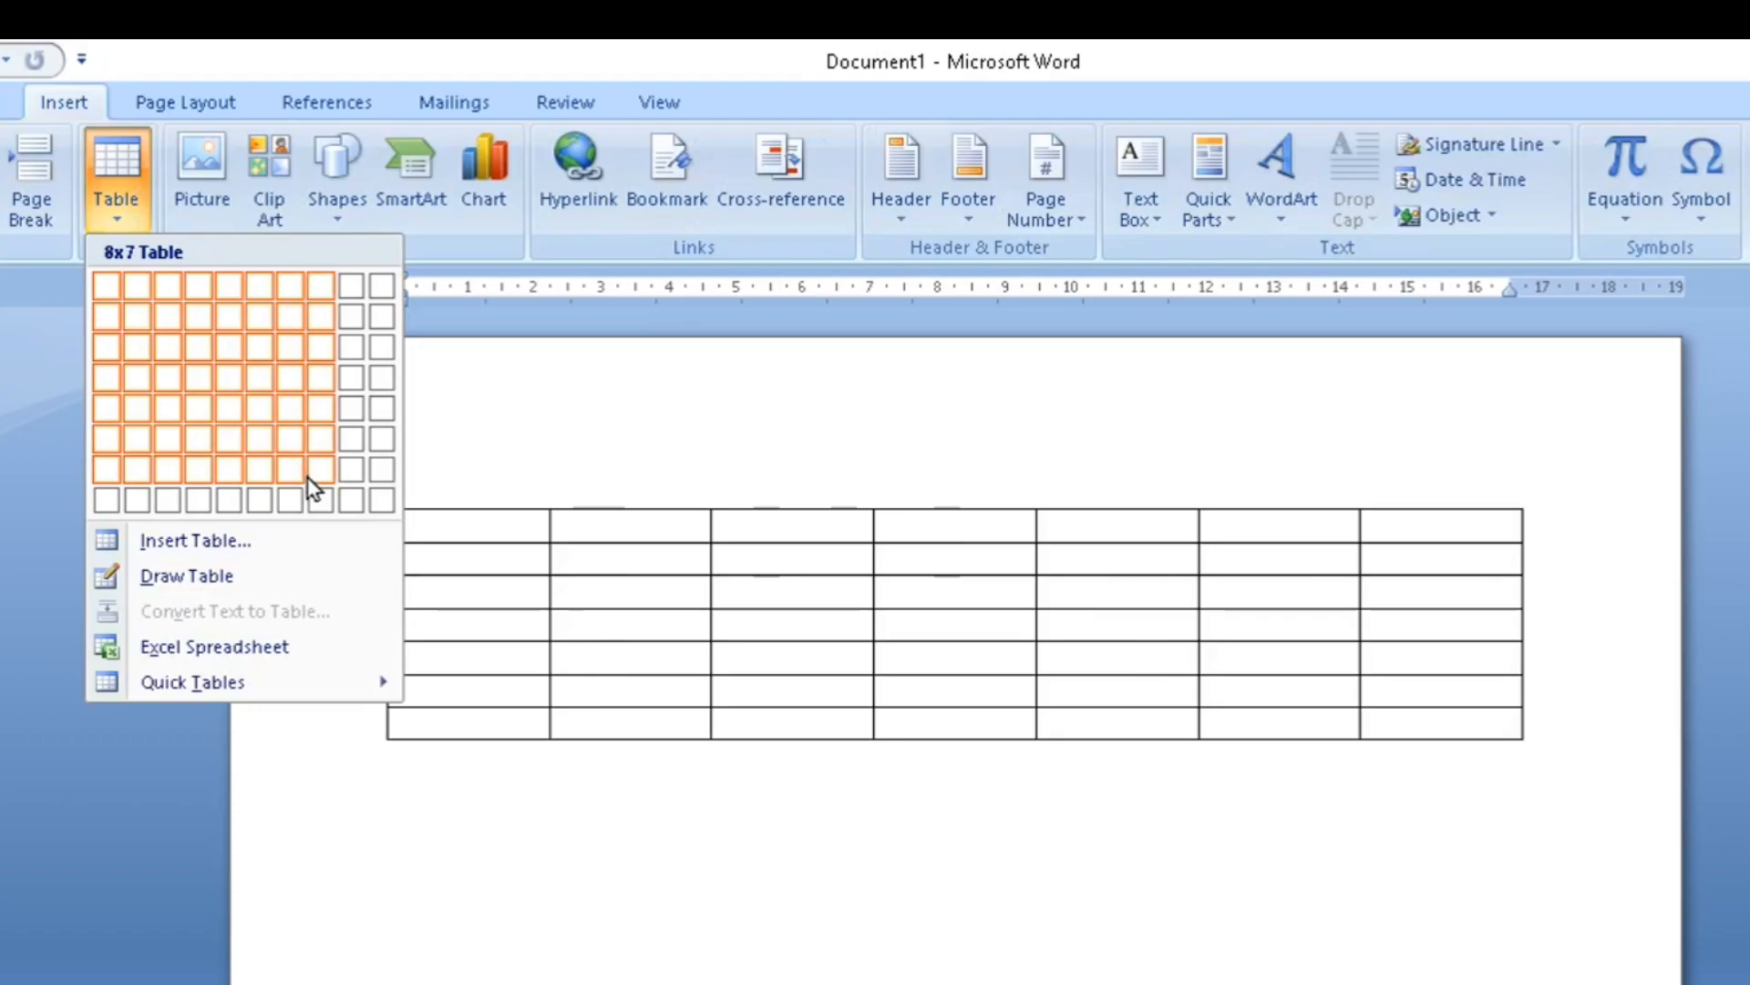
left_click(169, 319)
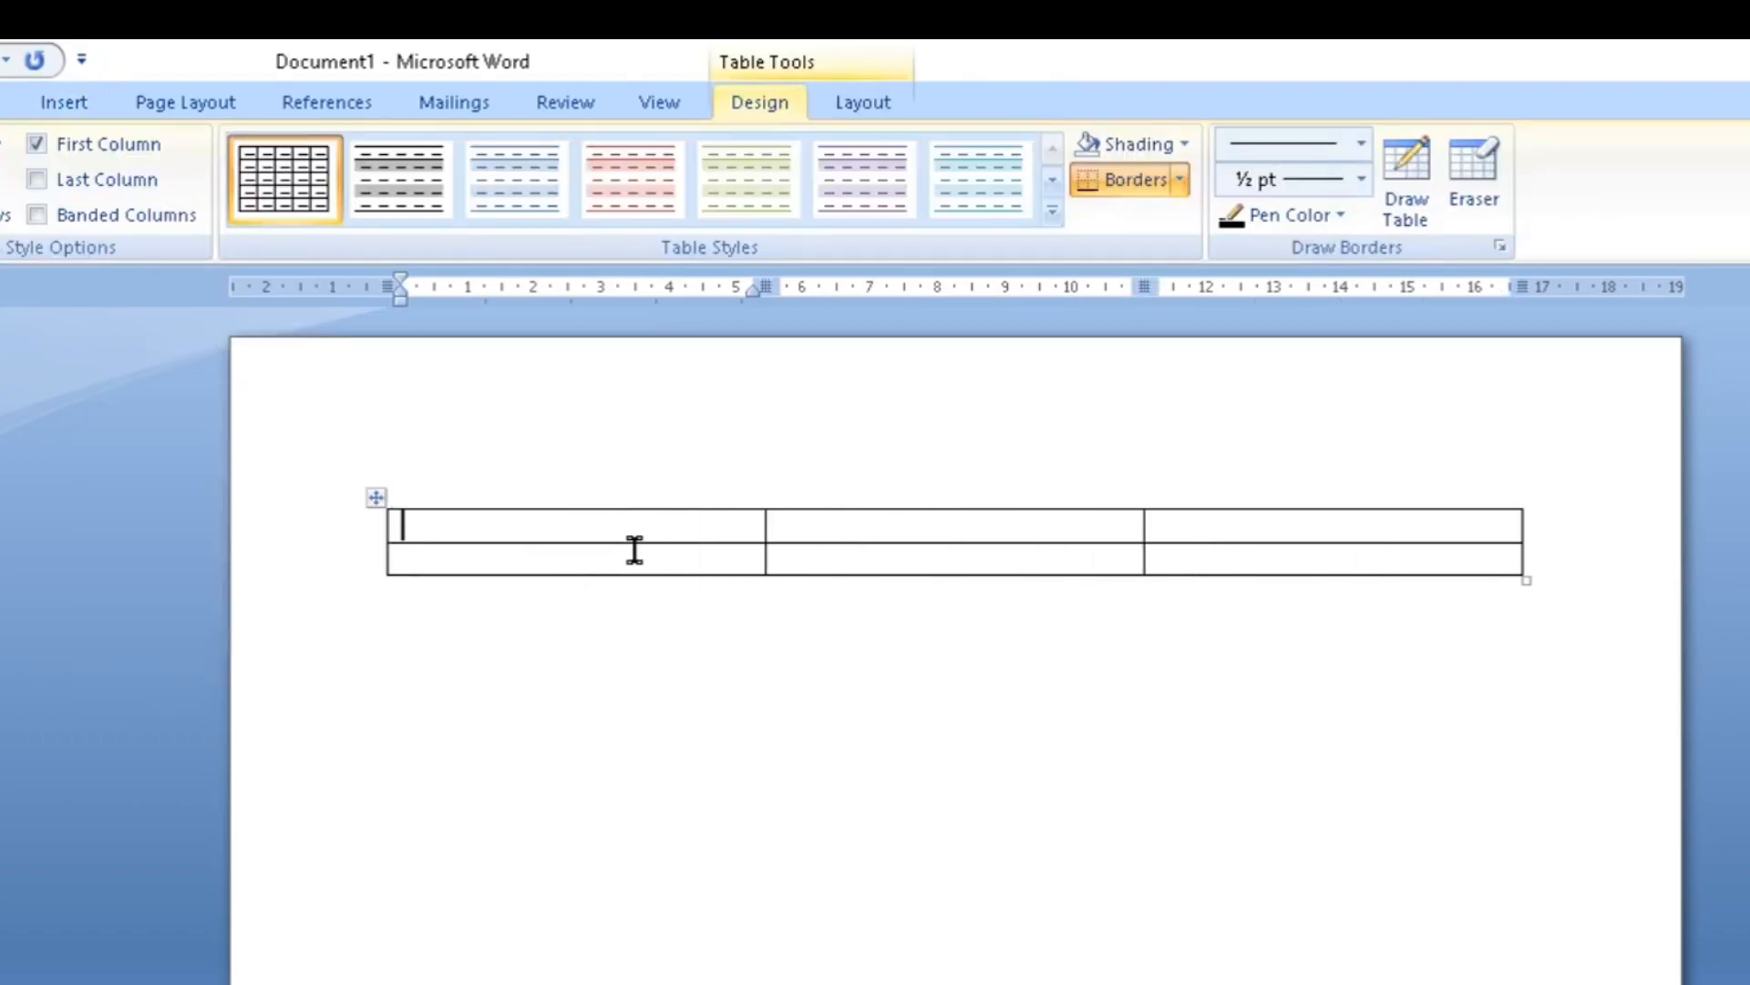
Enter 1 in the first cell and 2 in the second cell of the table's top row.
left_click(881, 107)
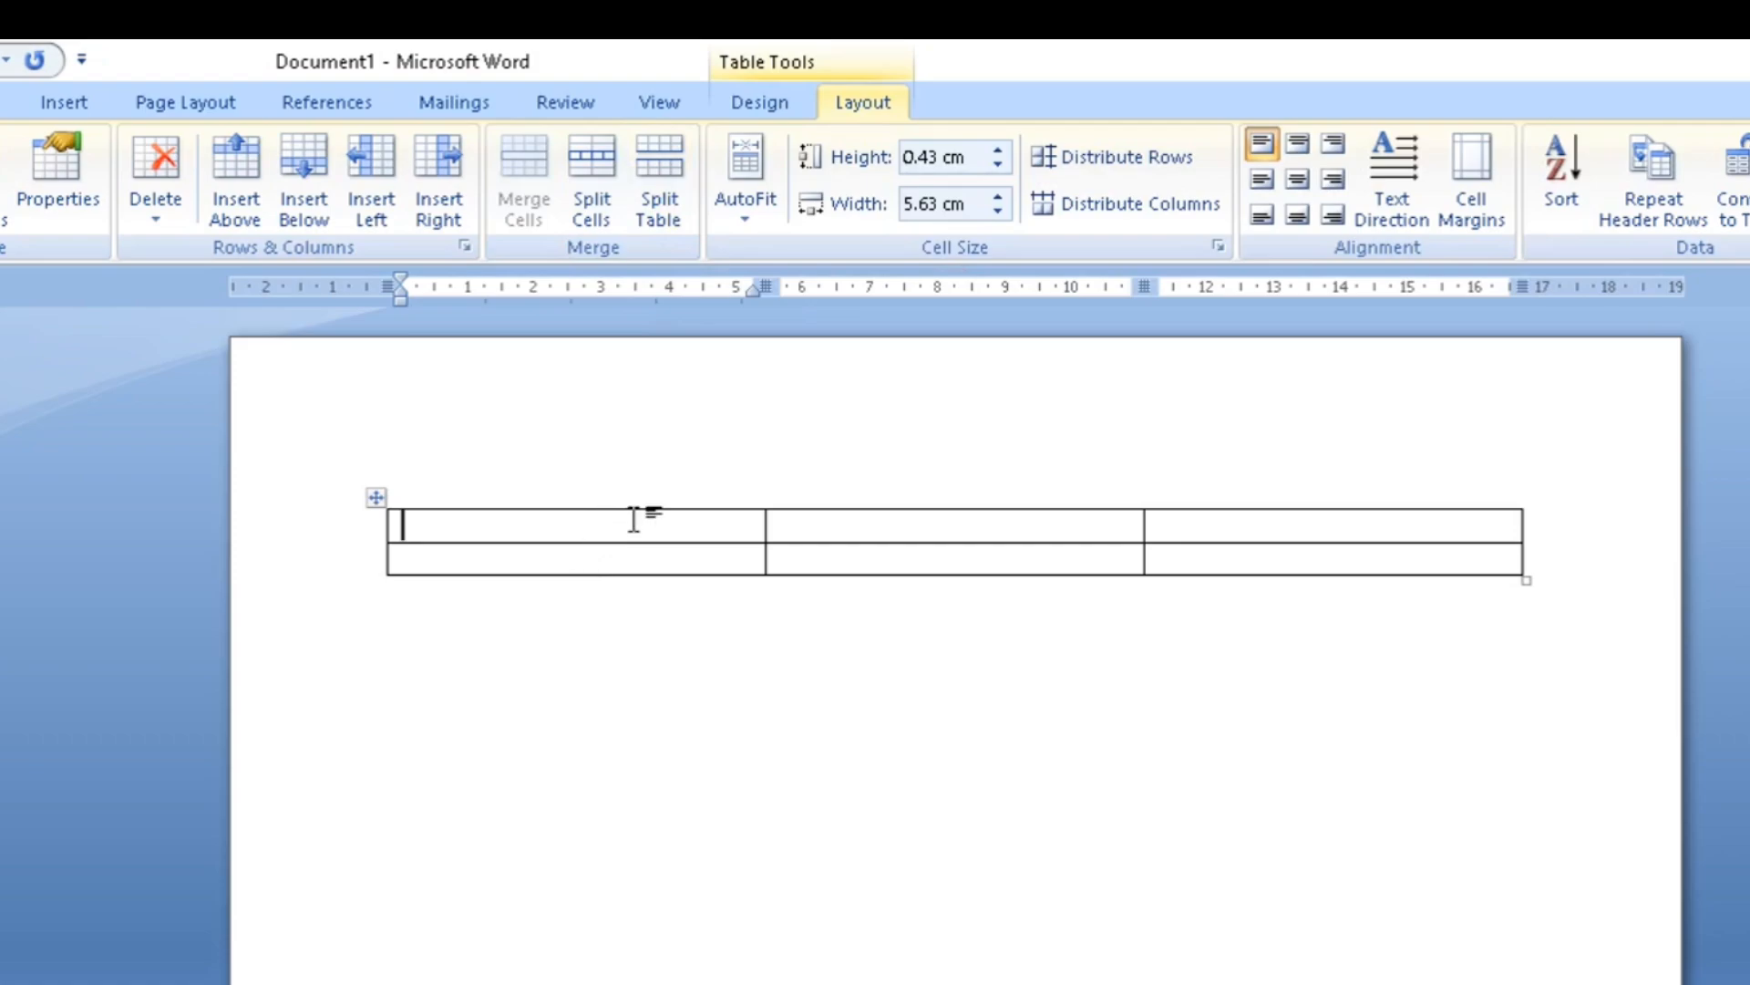
left_click(886, 532)
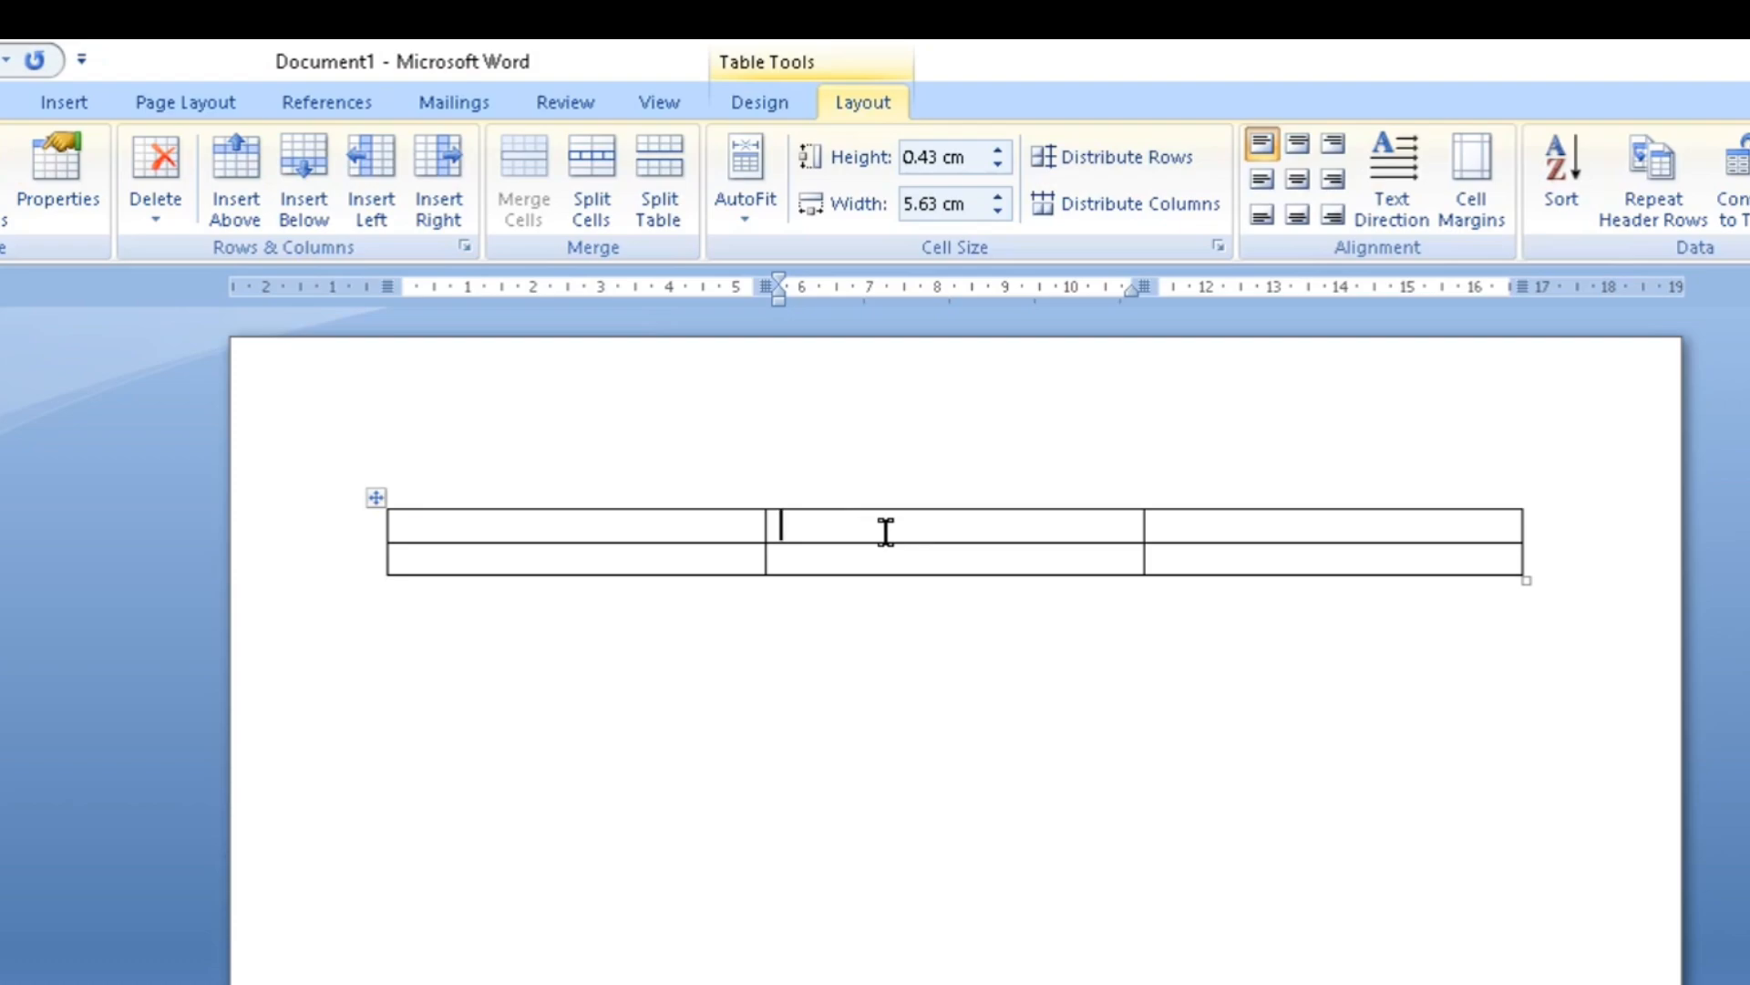
left_click(675, 535)
type("1")
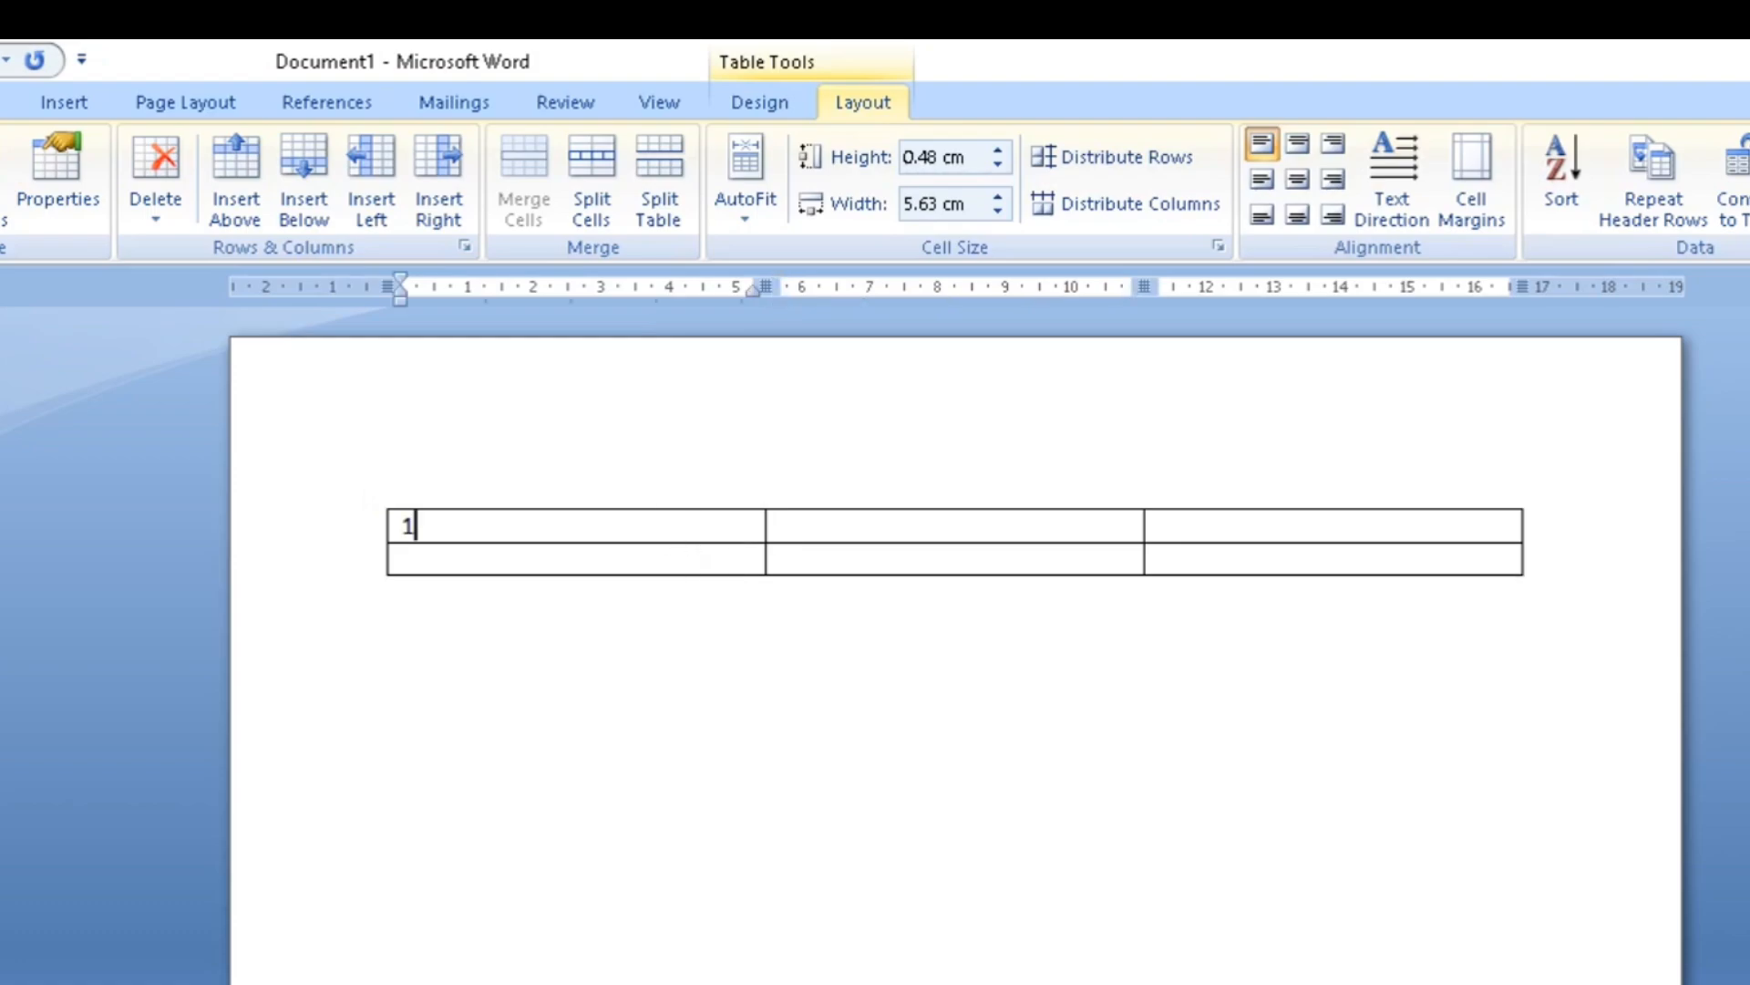
left_click(874, 535)
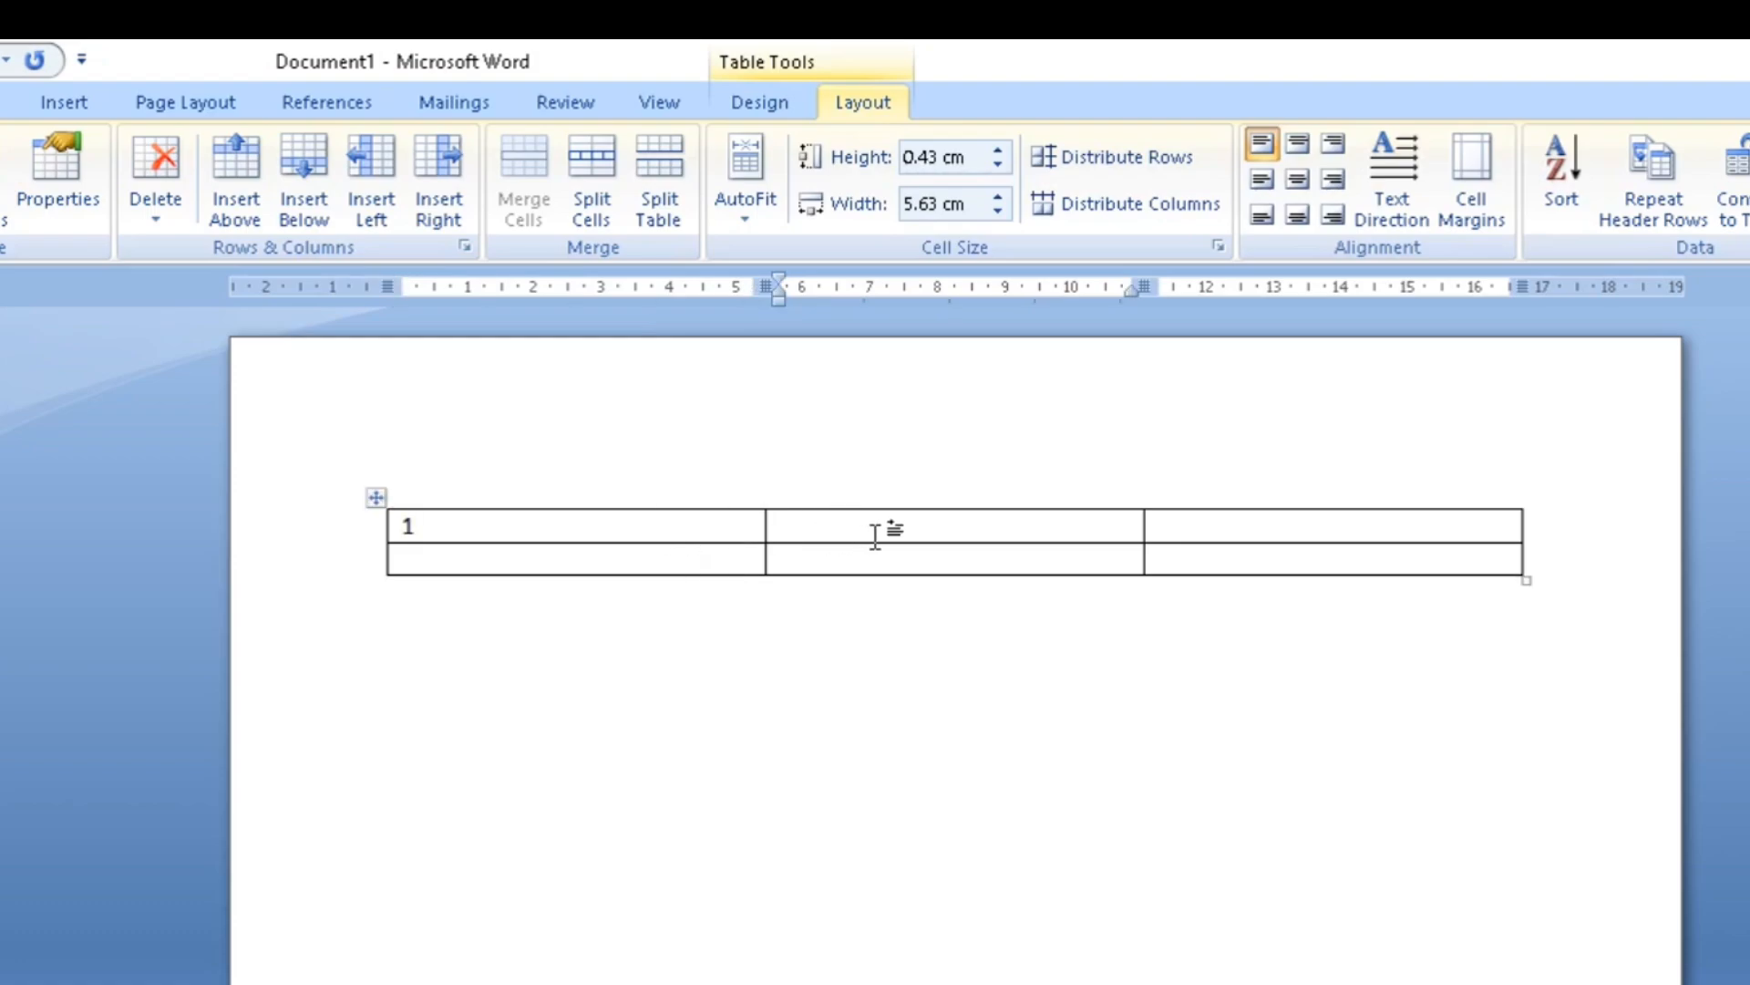
type("2")
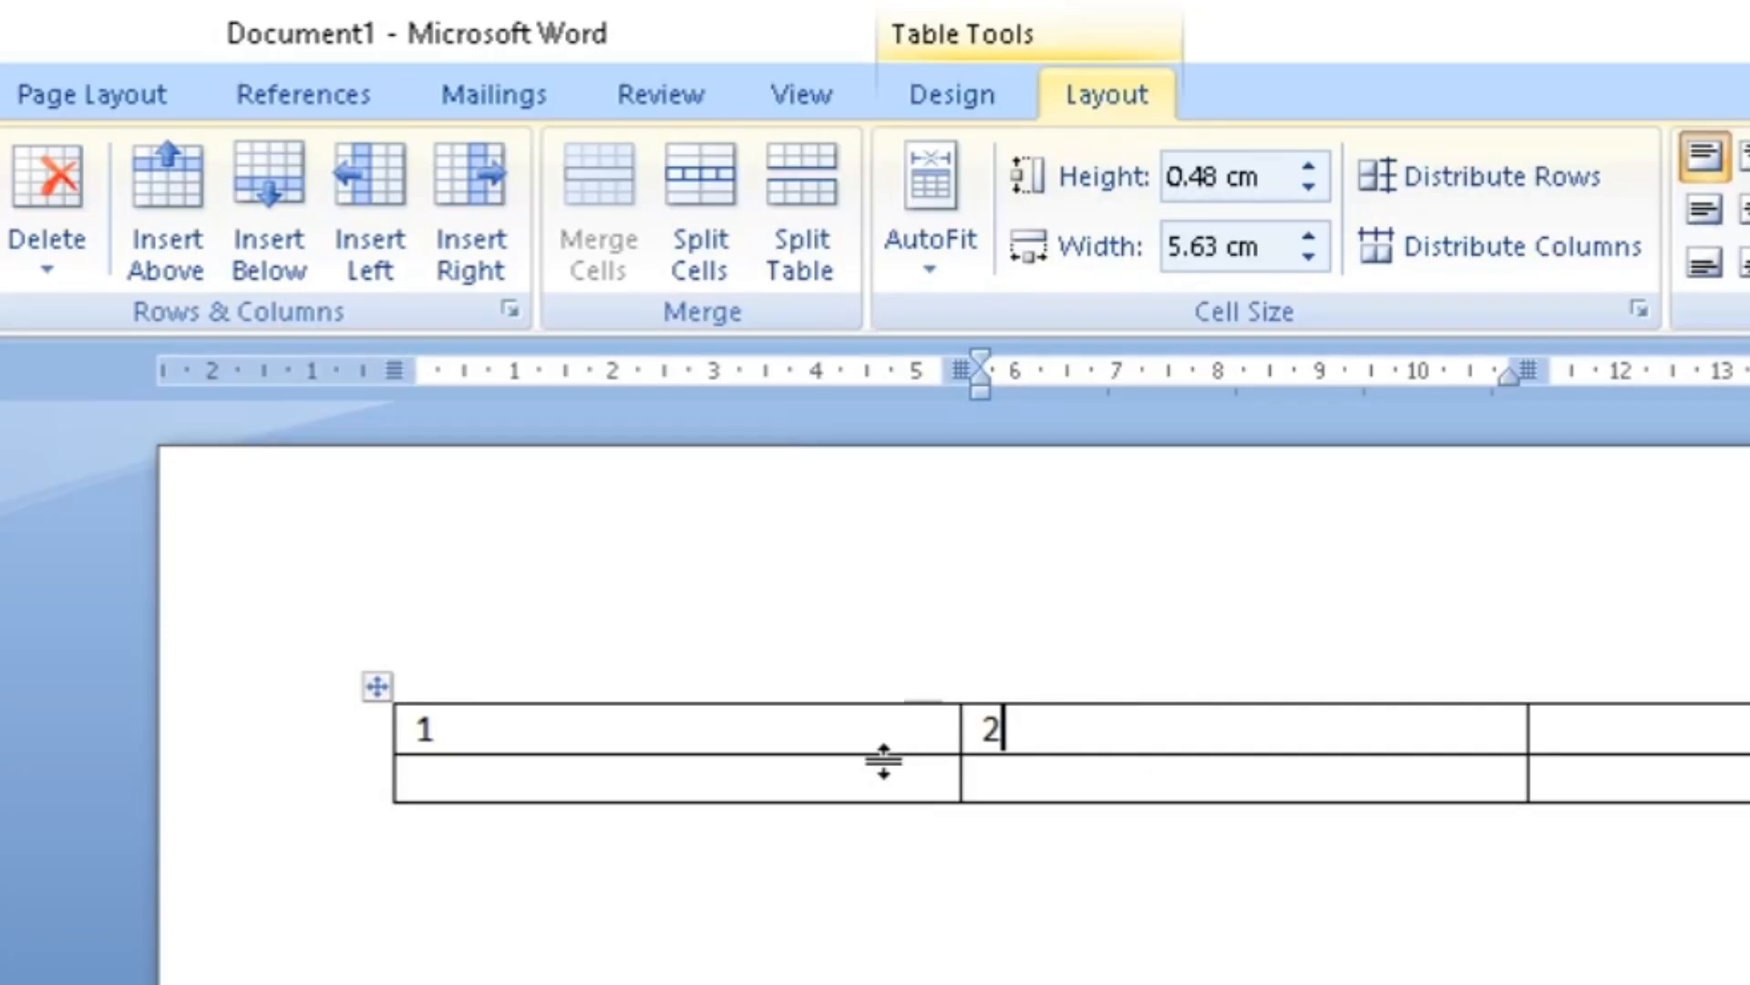
left_click(1119, 725)
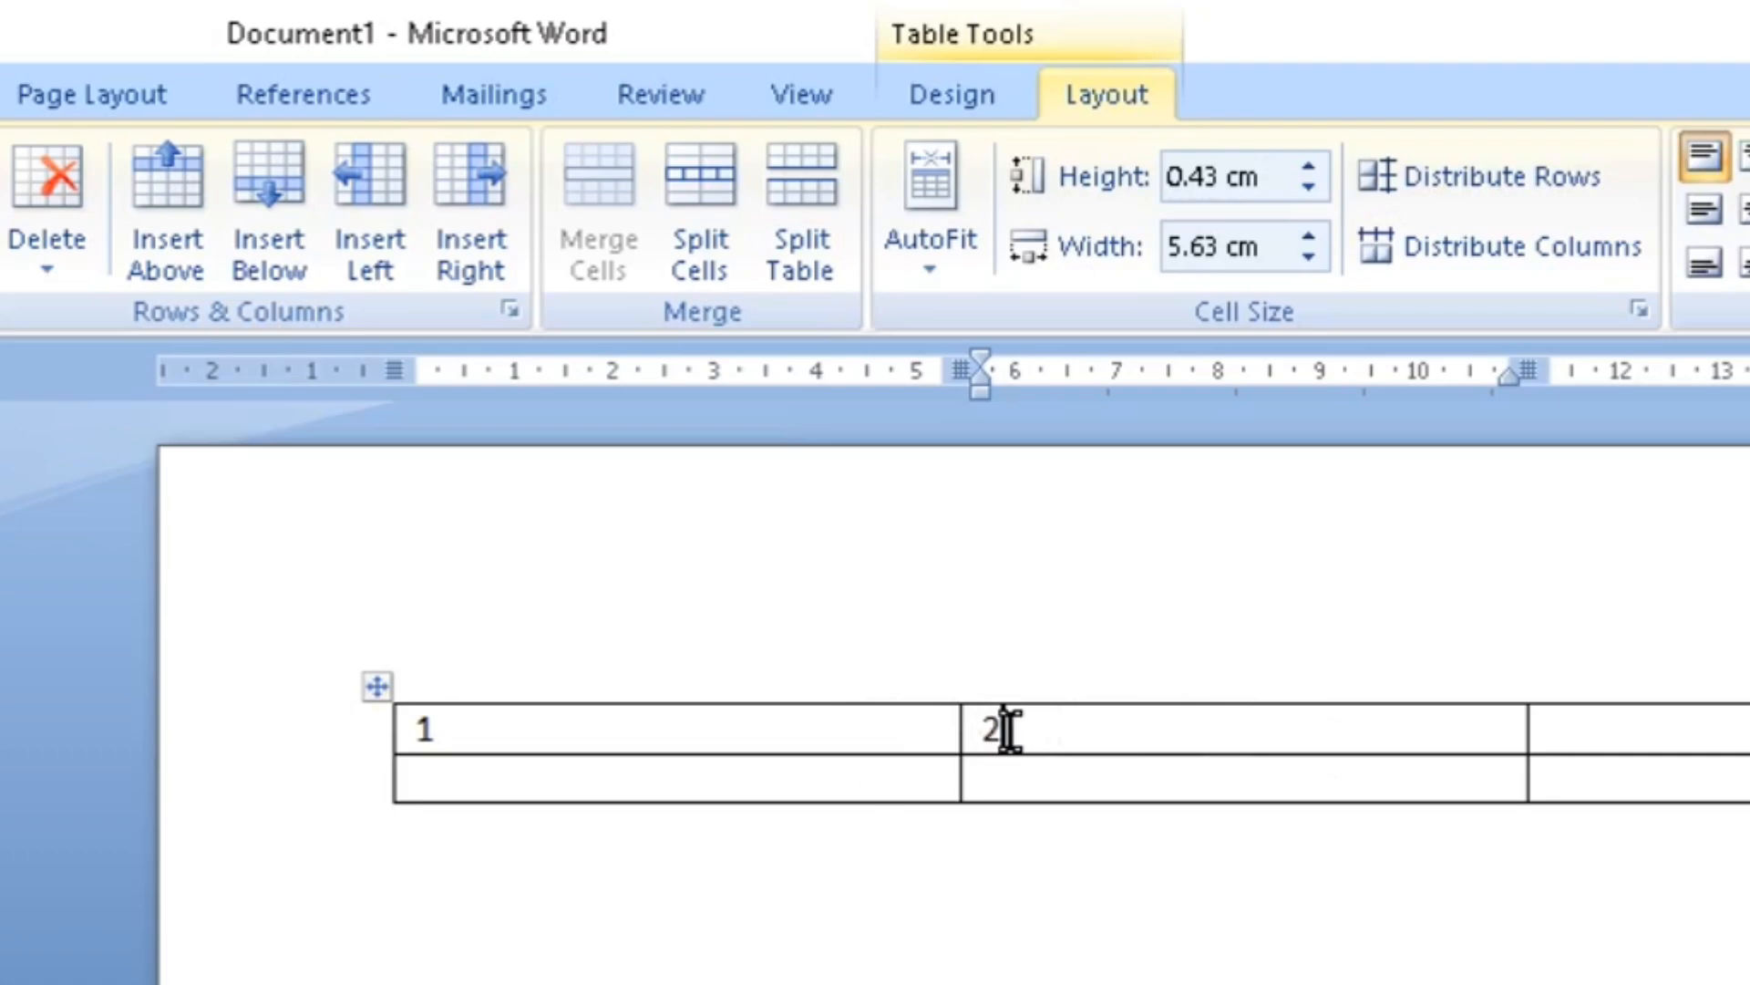
Merge the two numbered cells of the top row into one cell and select the merged text.
left_click_drag(1008, 726, 651, 748)
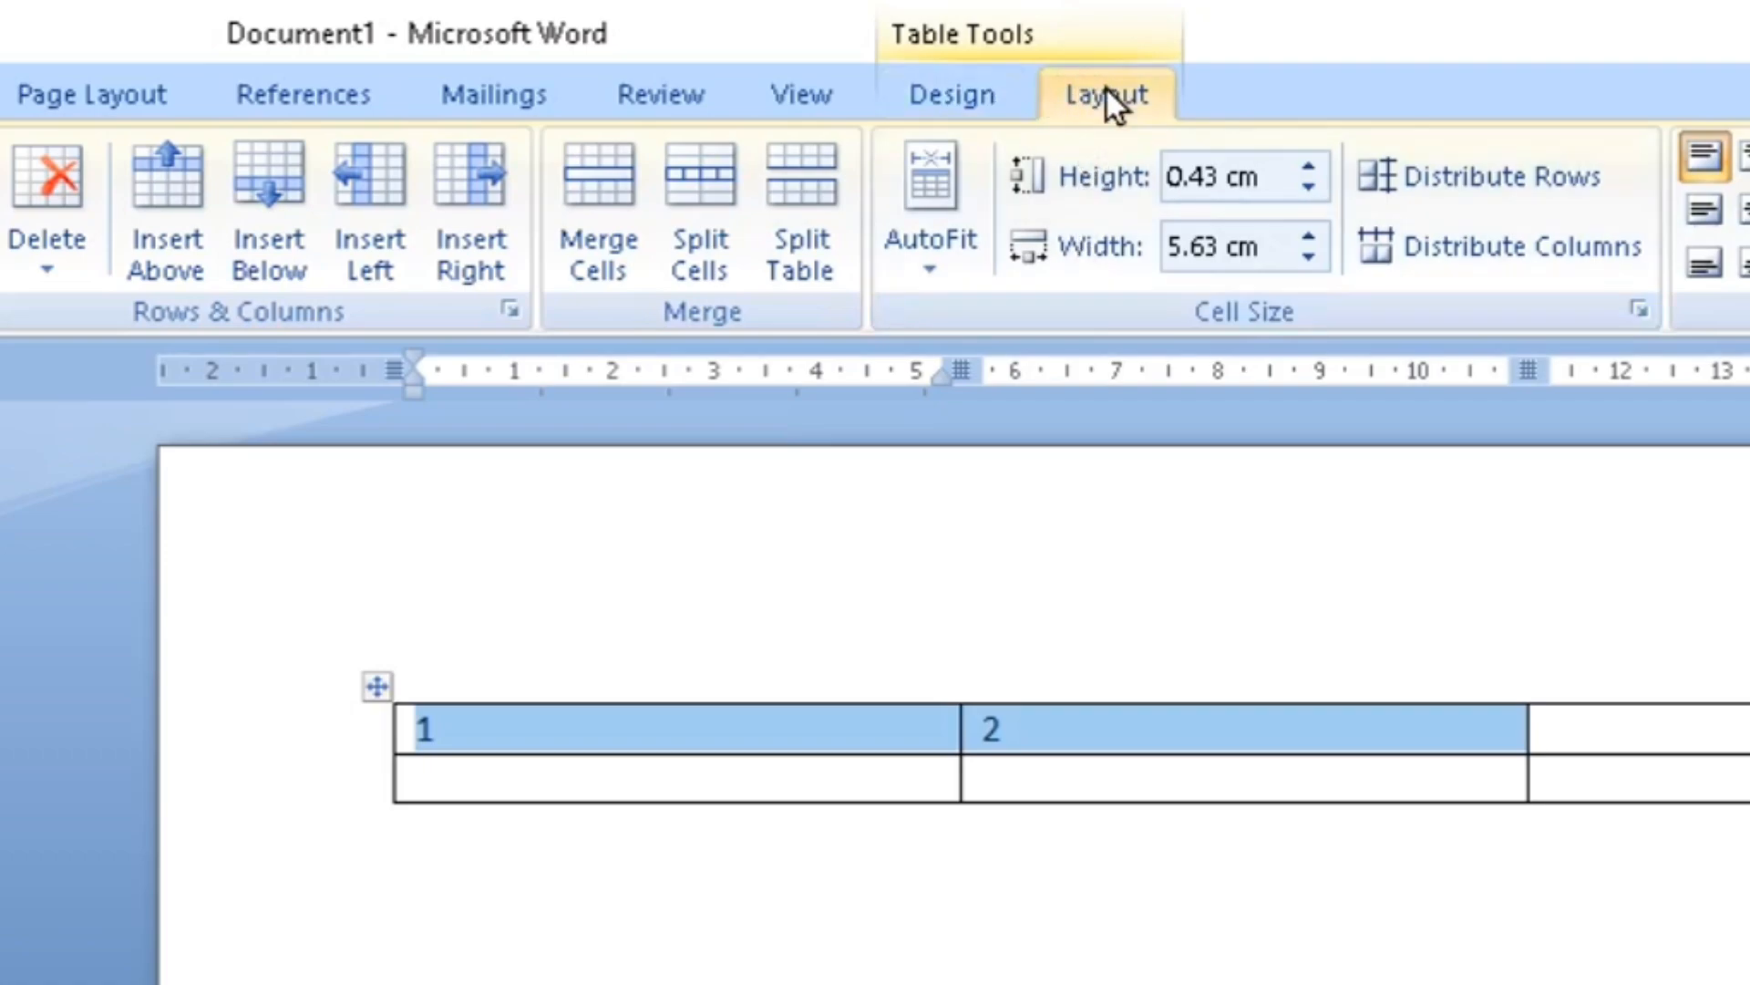
left_click(626, 261)
left_click(685, 783)
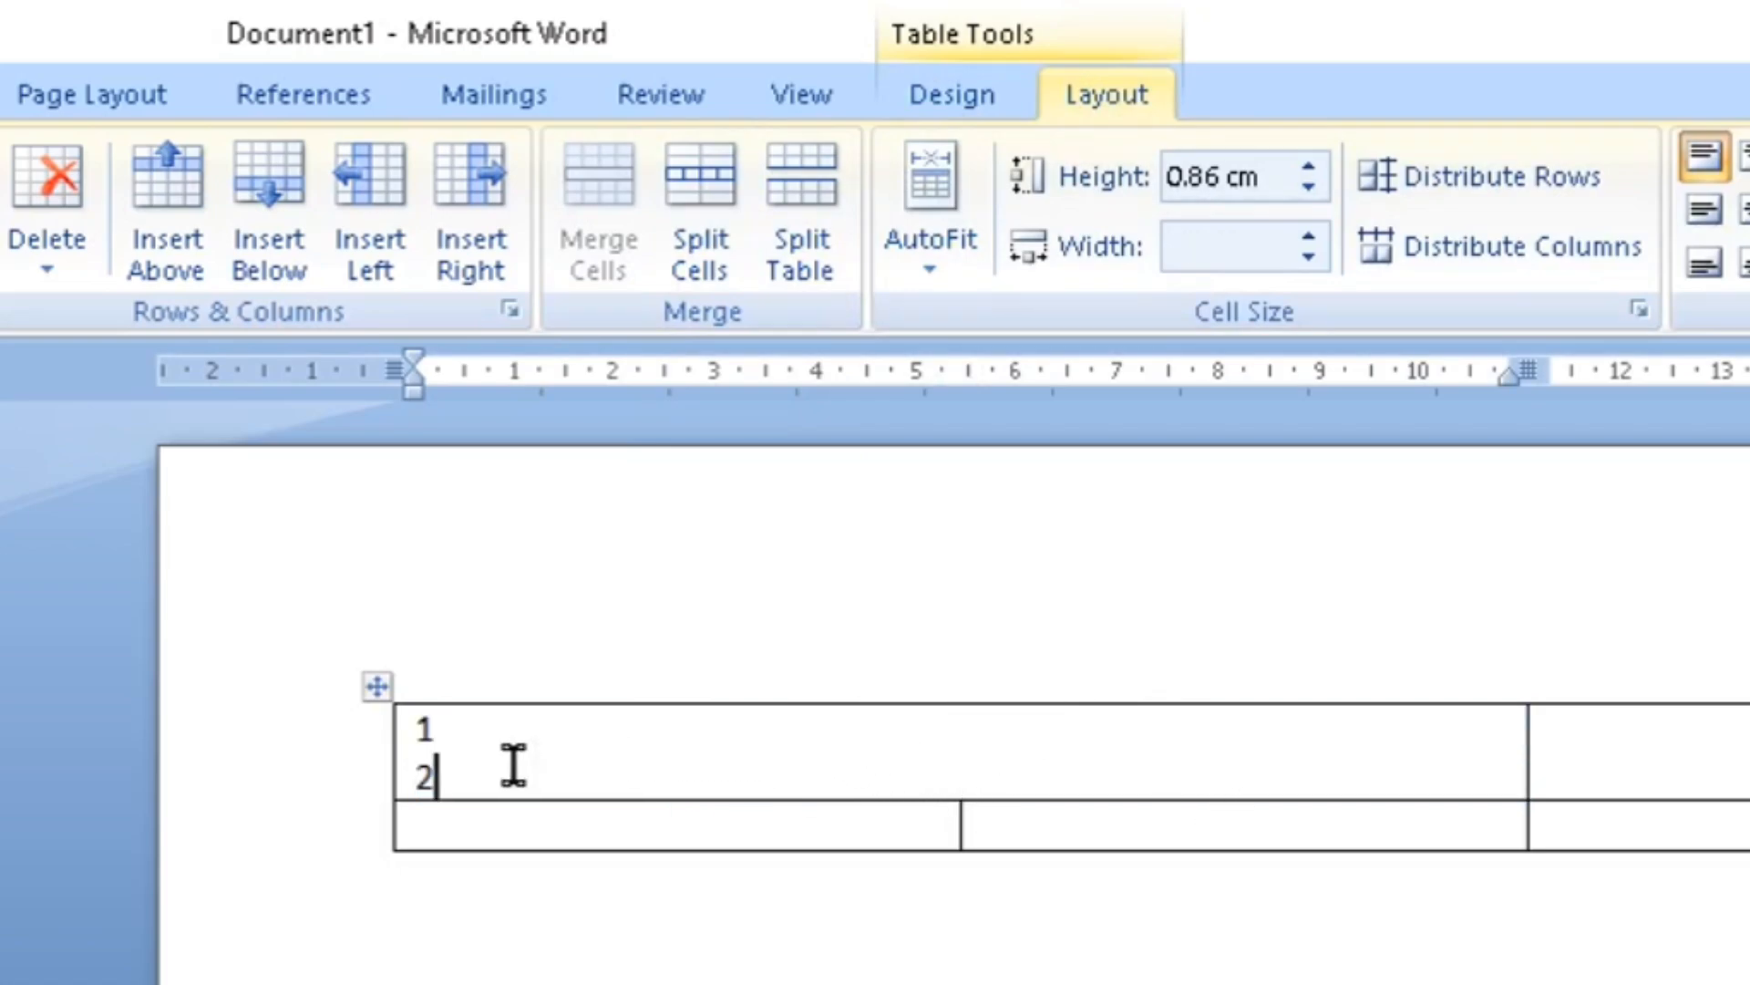
left_click_drag(472, 762, 405, 744)
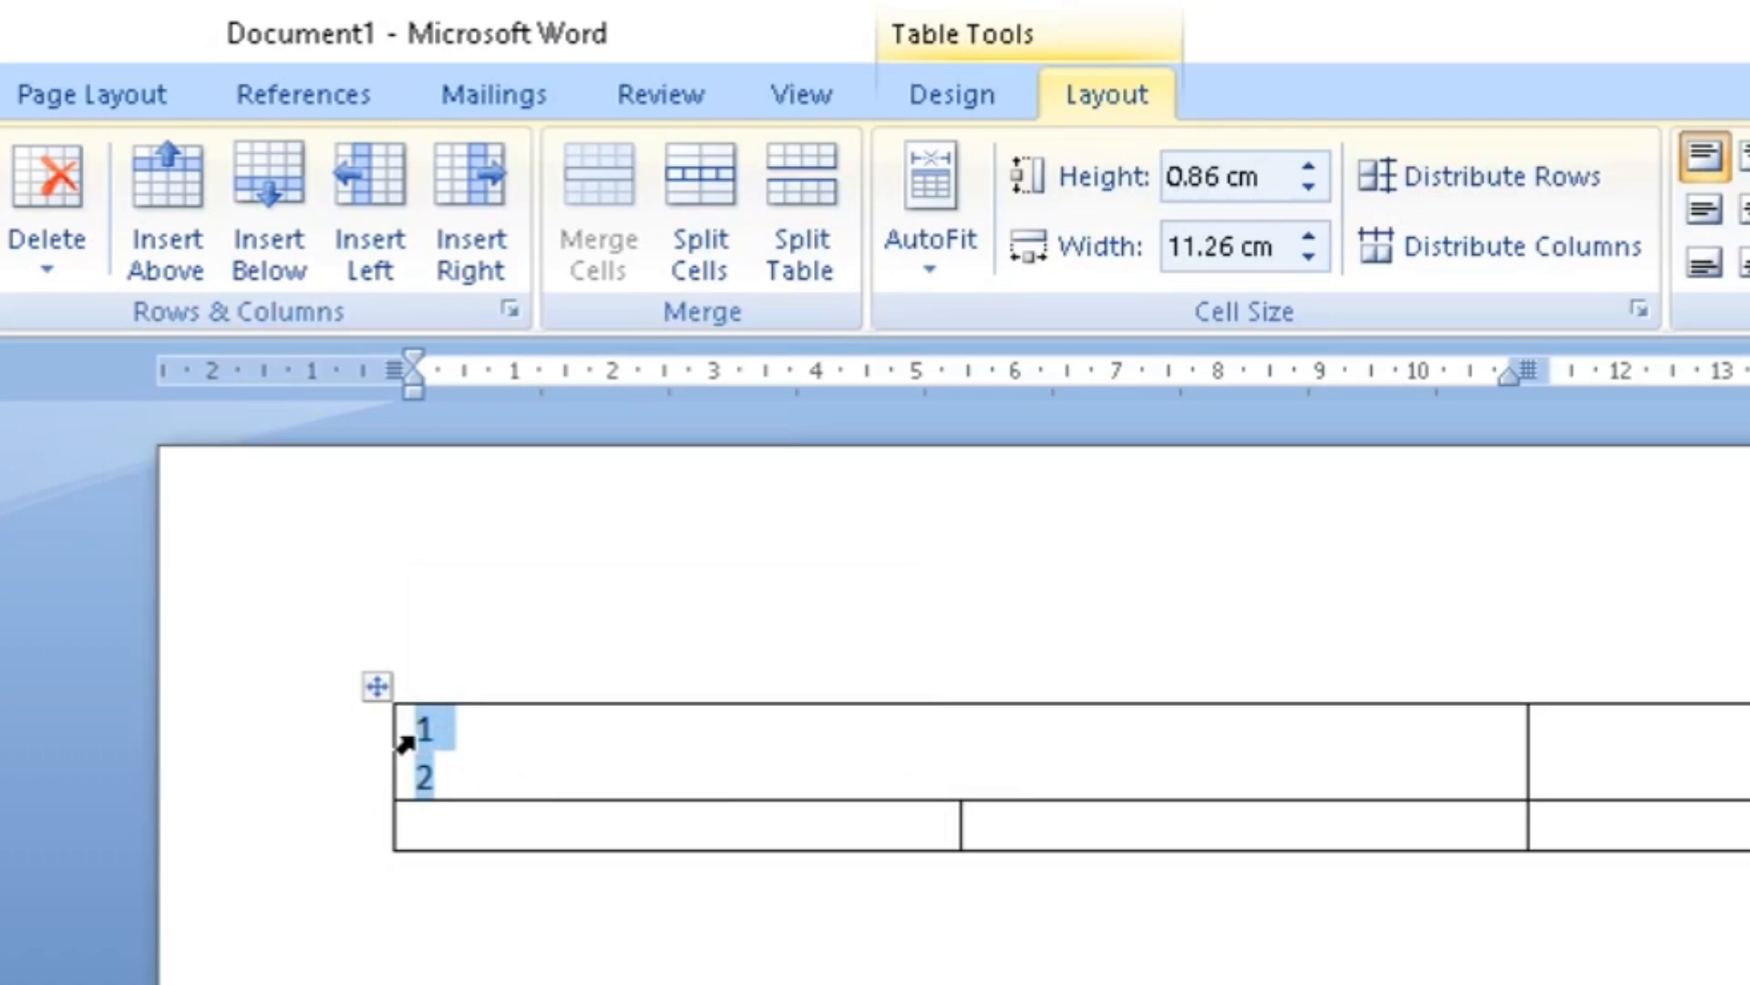
Undo the cell merge and clear the numbers from both top-row cells.
key("ctrl+z")
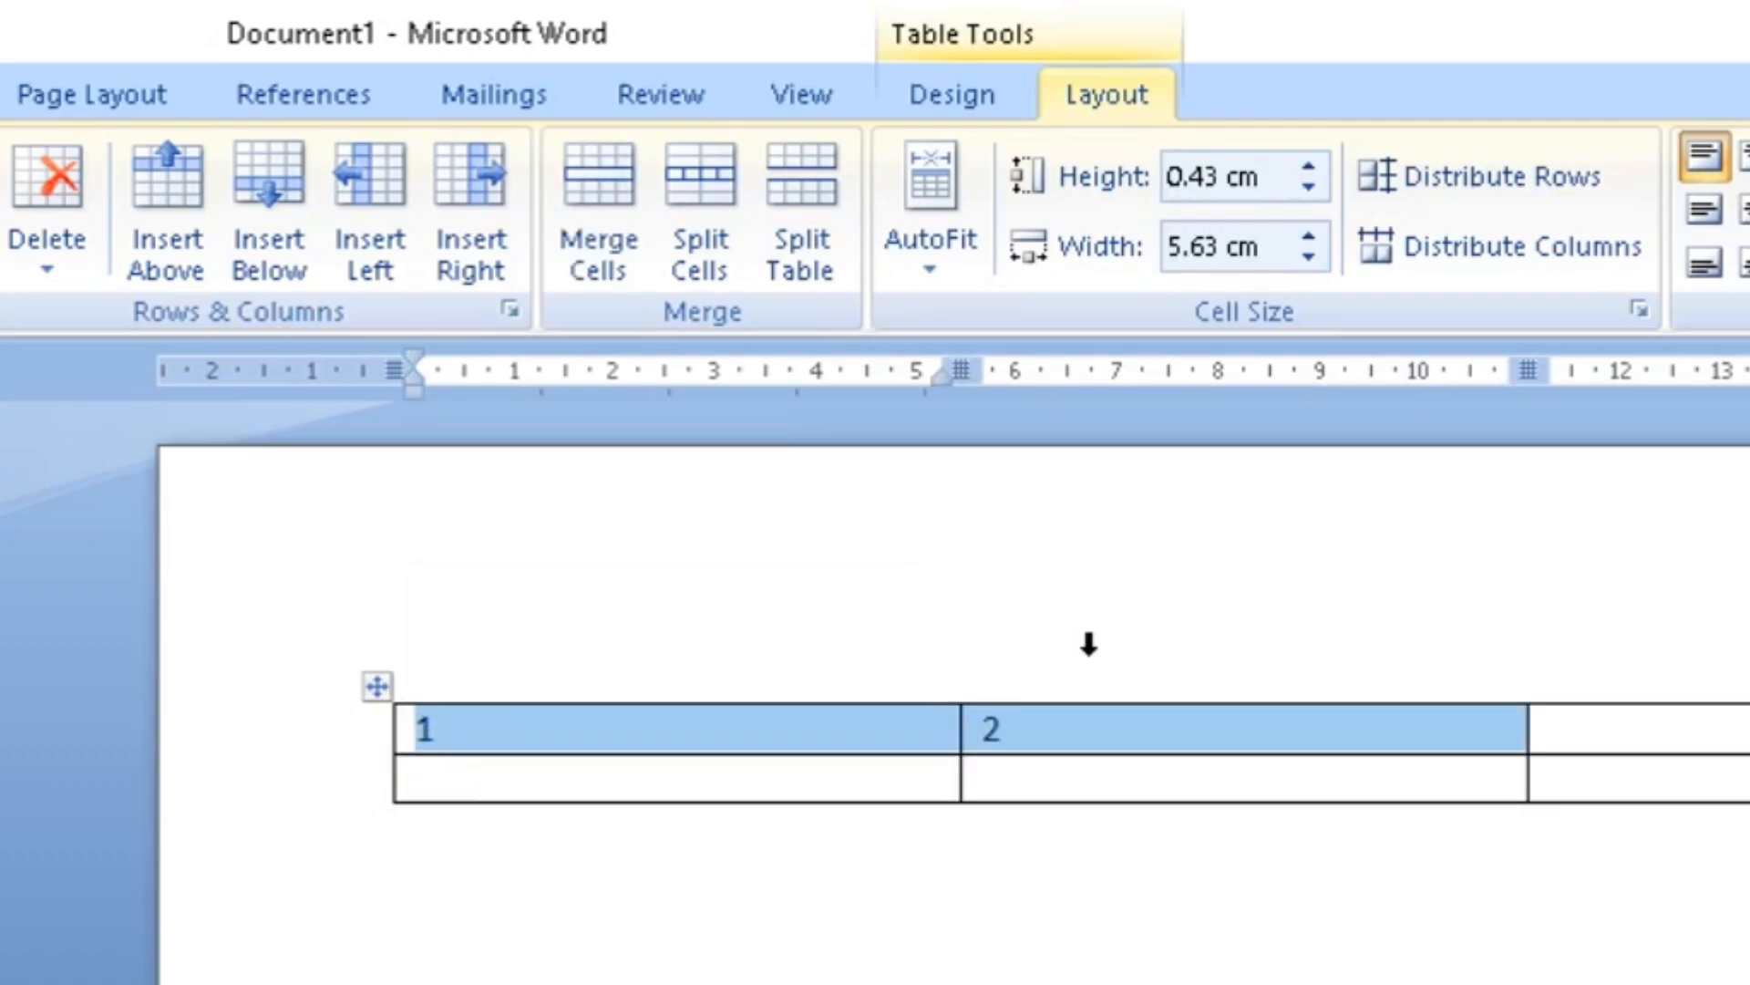
key("Delete")
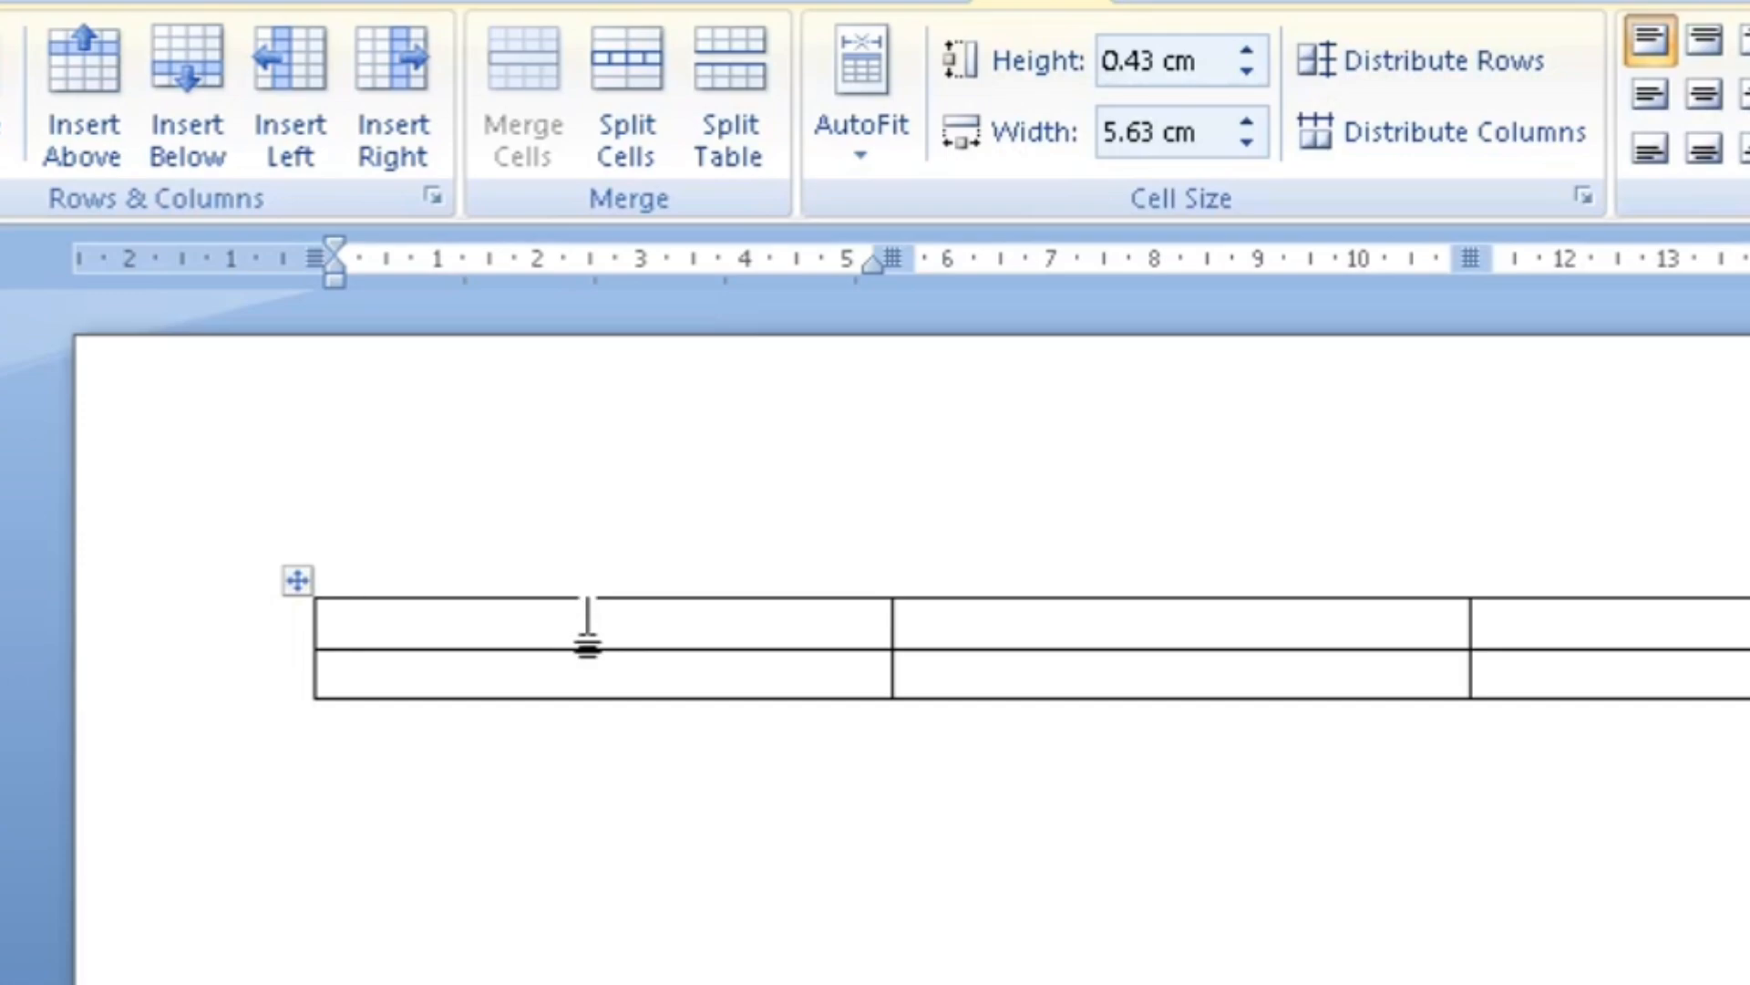
Centre the first top-row cell's content both ways and split that cell into 2 columns and 1 row.
left_click(1704, 94)
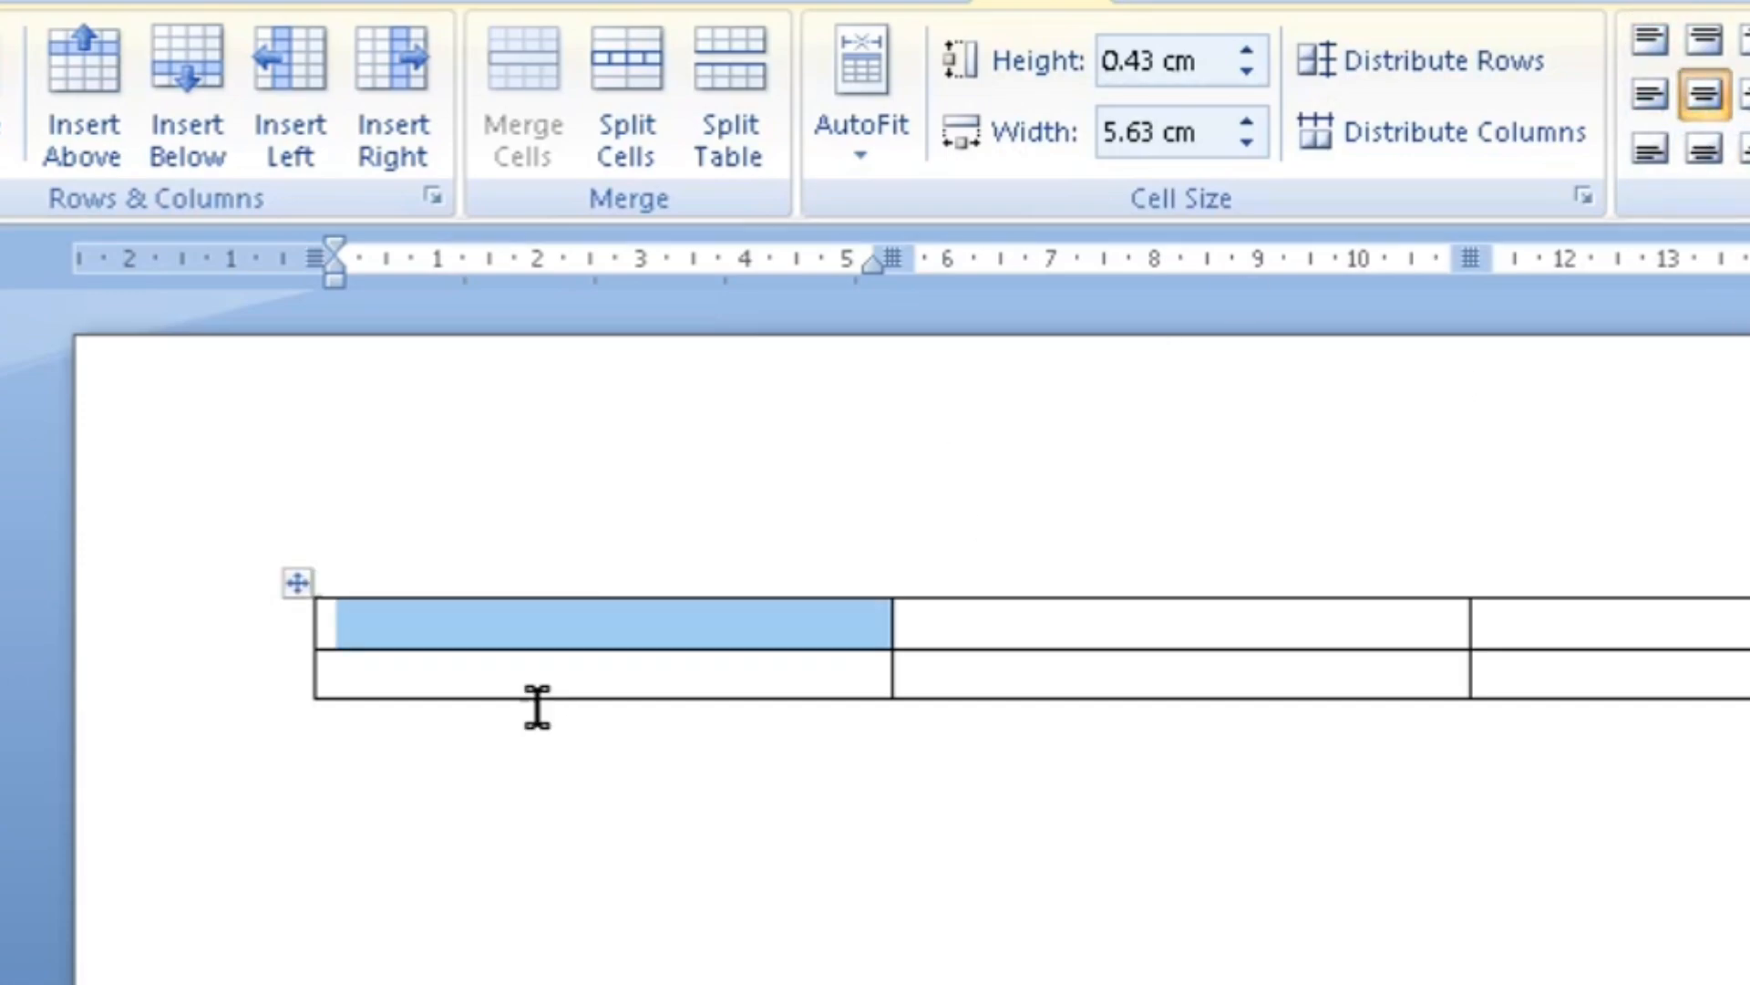
left_click(585, 629)
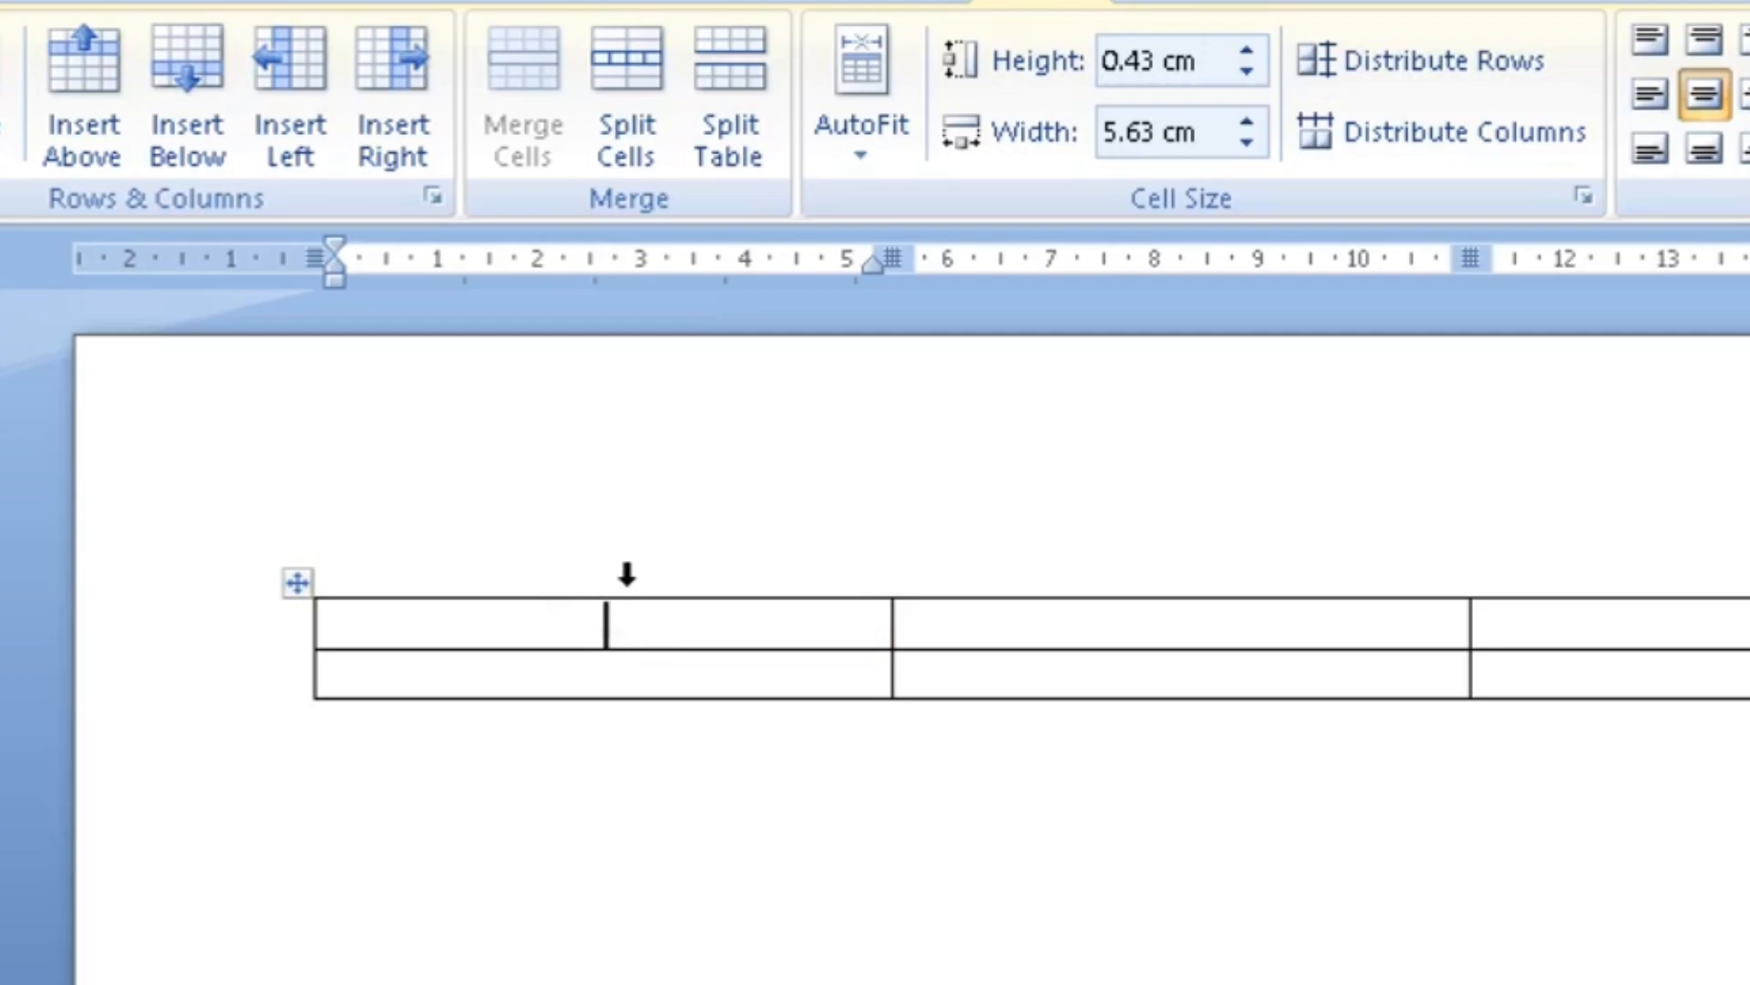
left_click(629, 164)
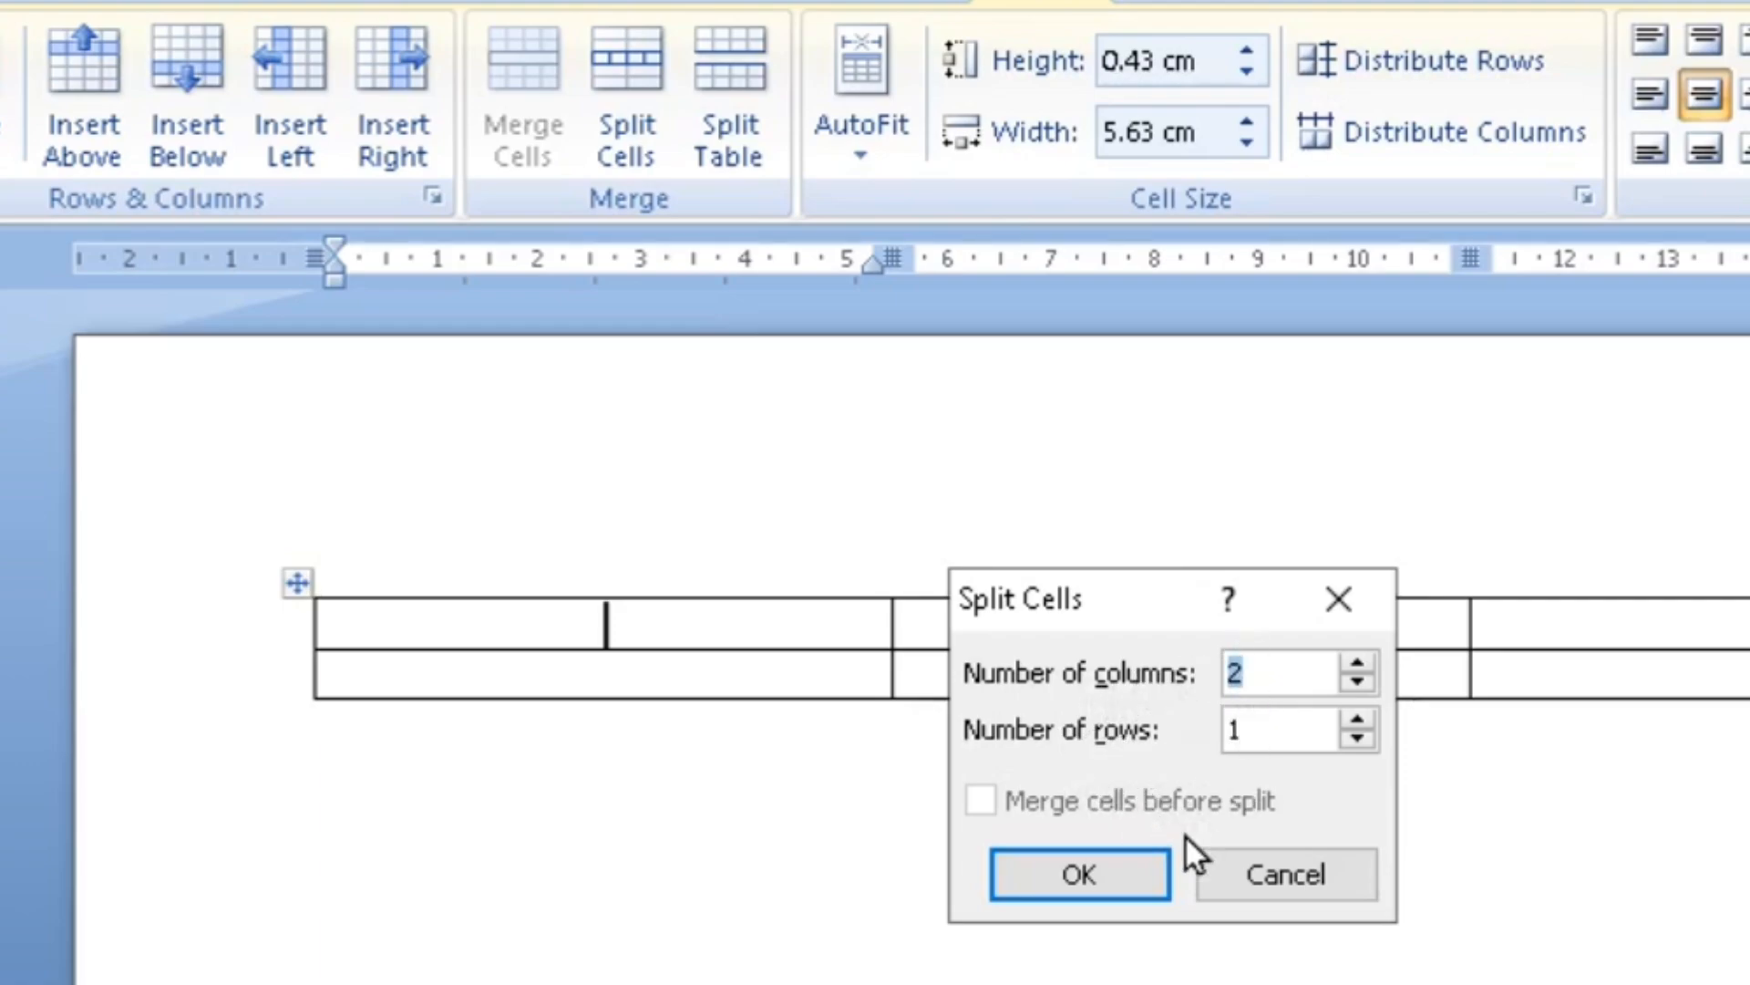
left_click(1123, 873)
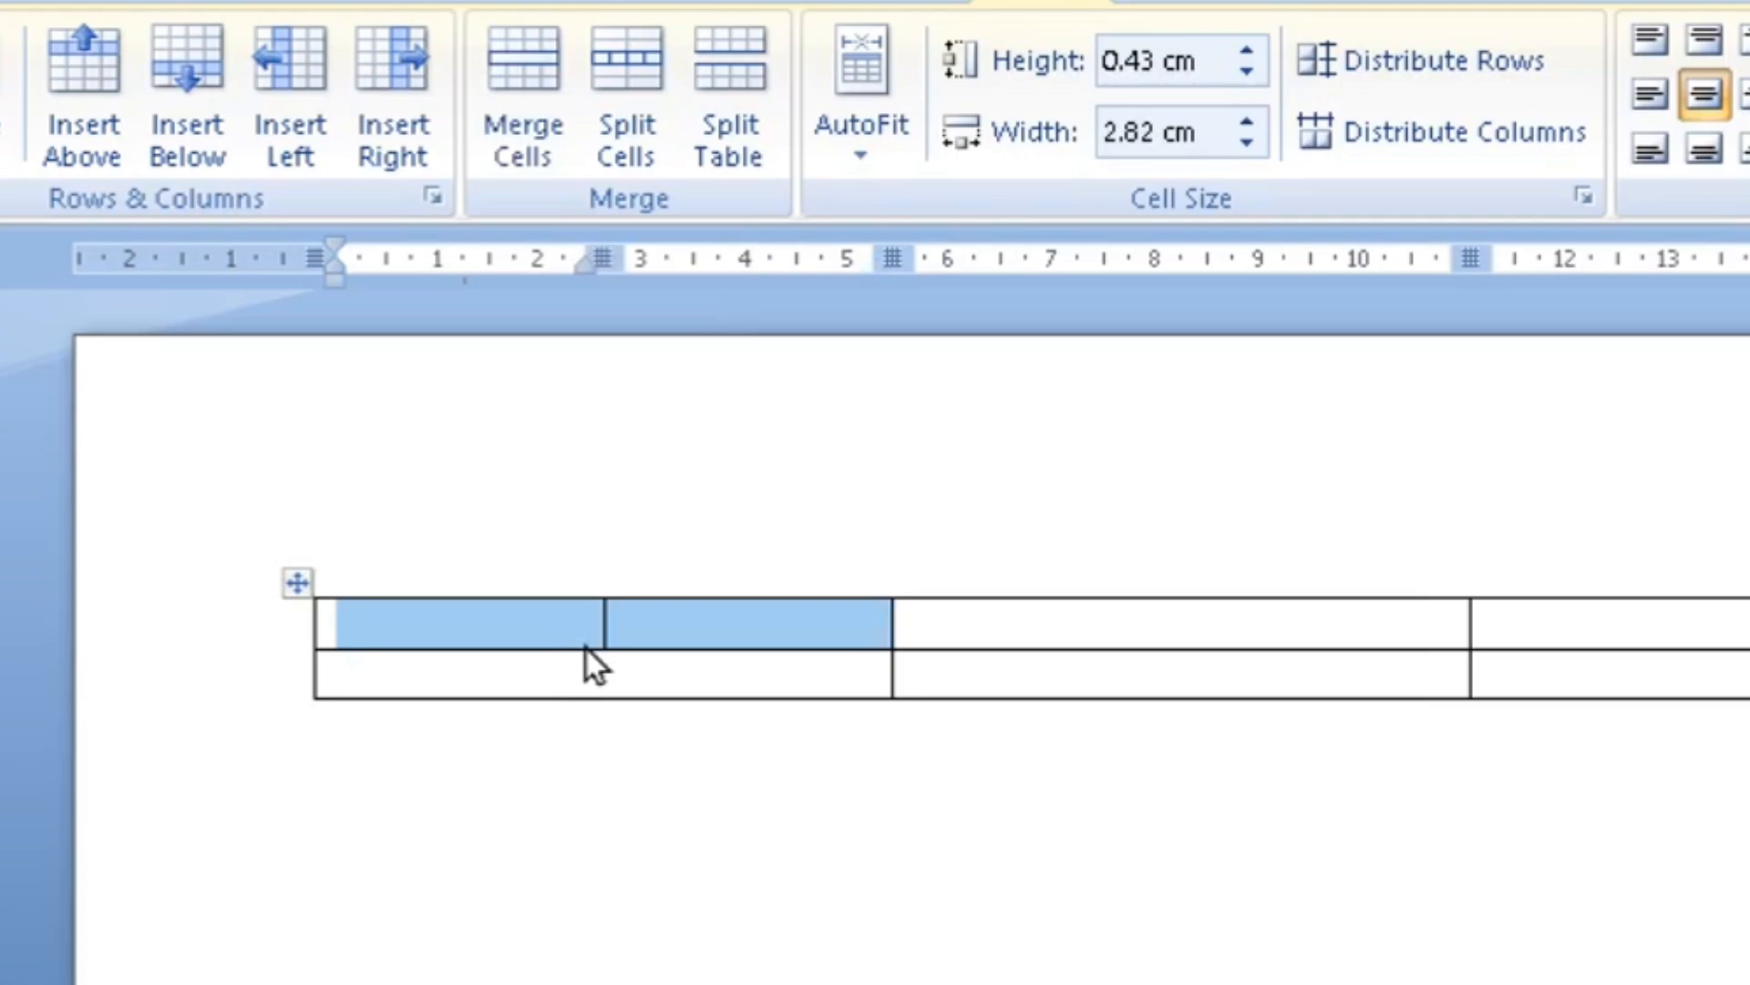
Split the second of the two narrow top-row cells into 1 column and 2 rows.
left_click(626, 618)
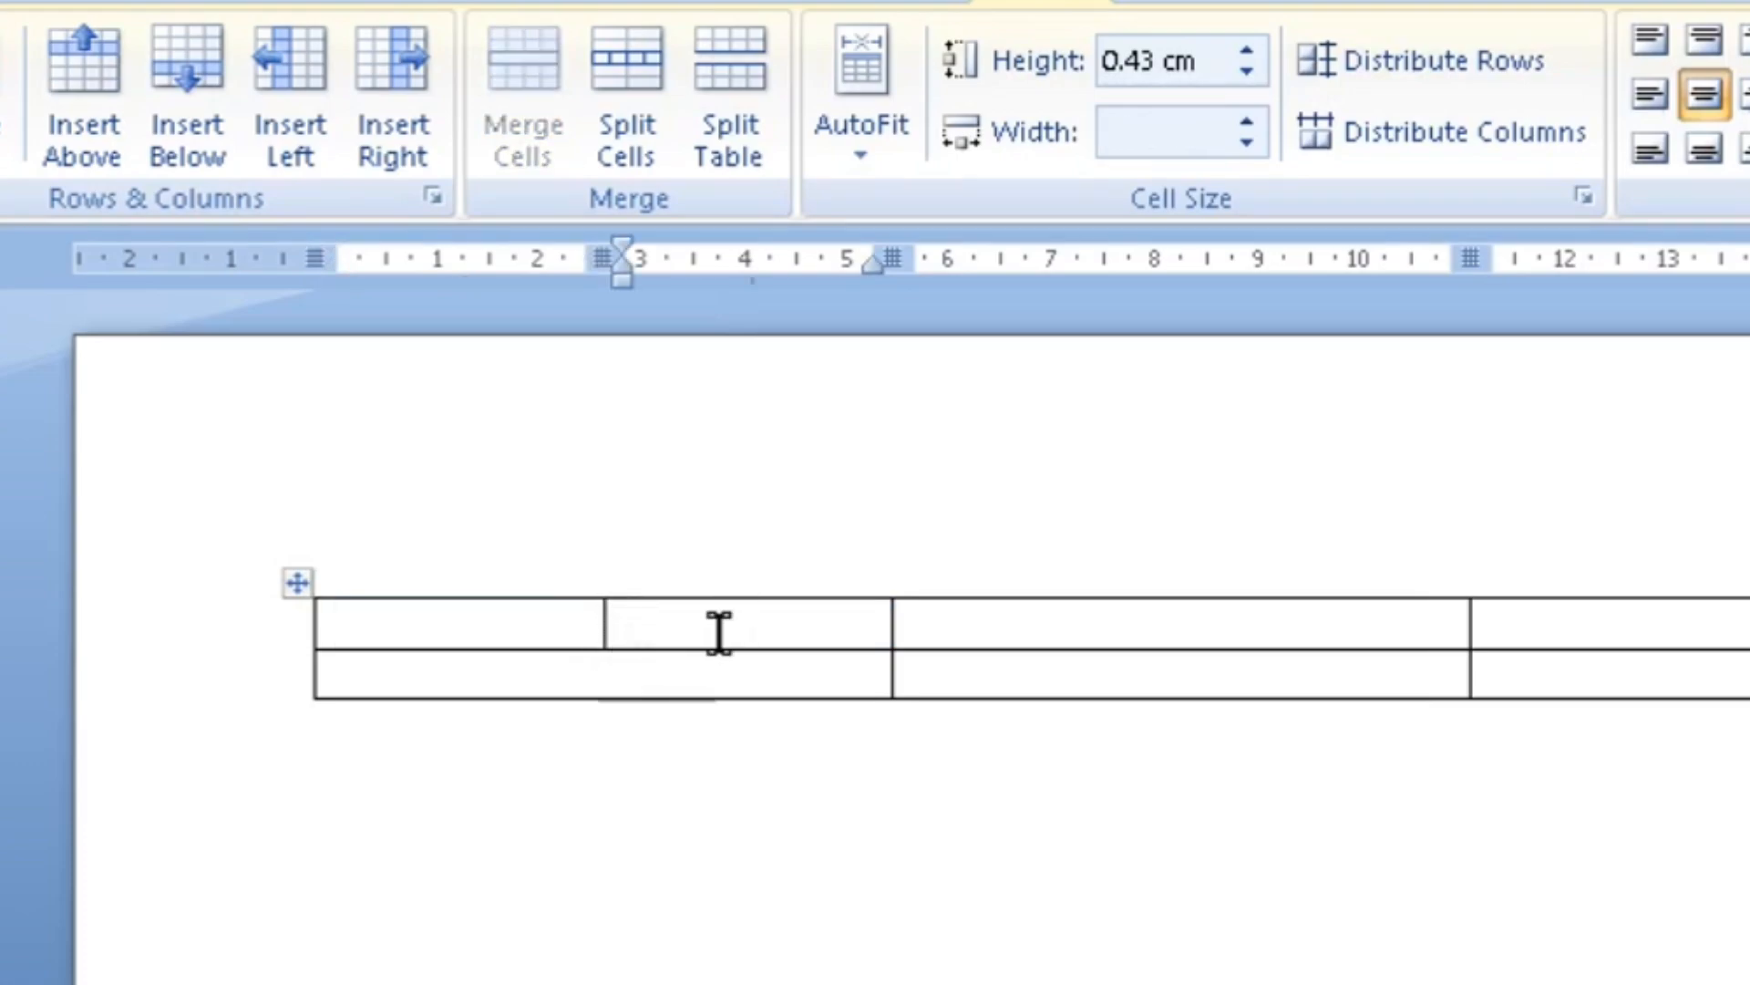
left_click(631, 151)
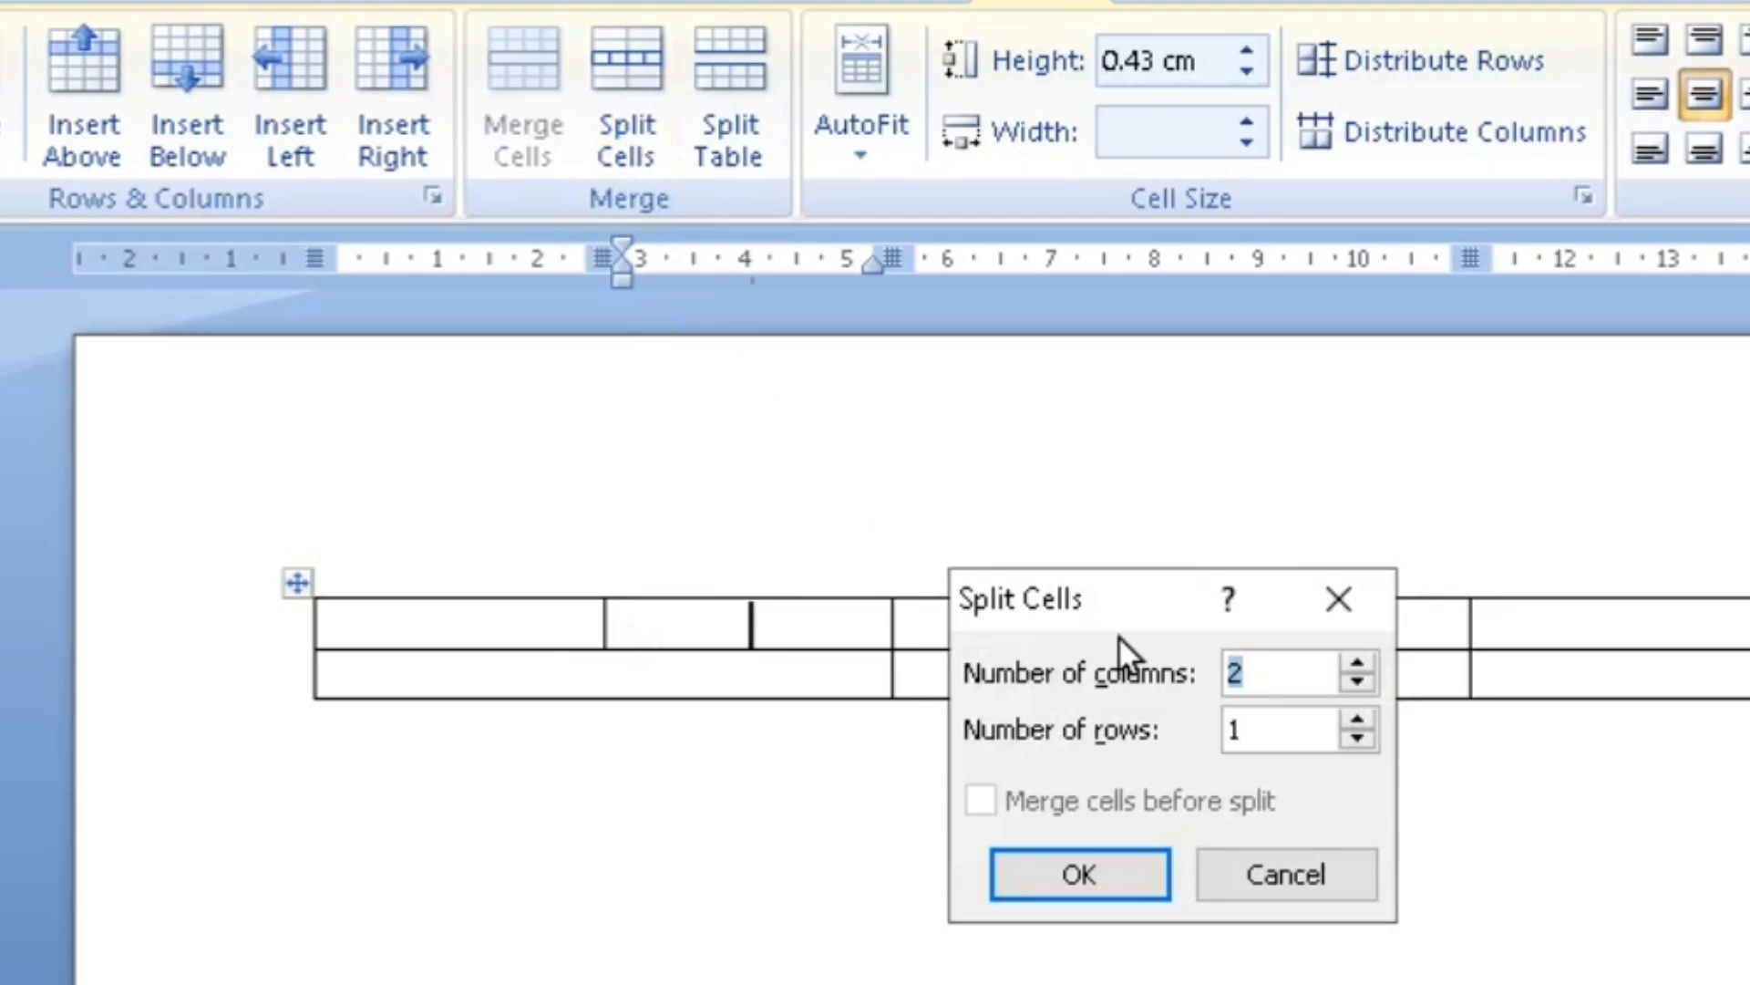
type("1")
left_click_drag(1262, 723, 1226, 729)
type("2")
left_click(1123, 883)
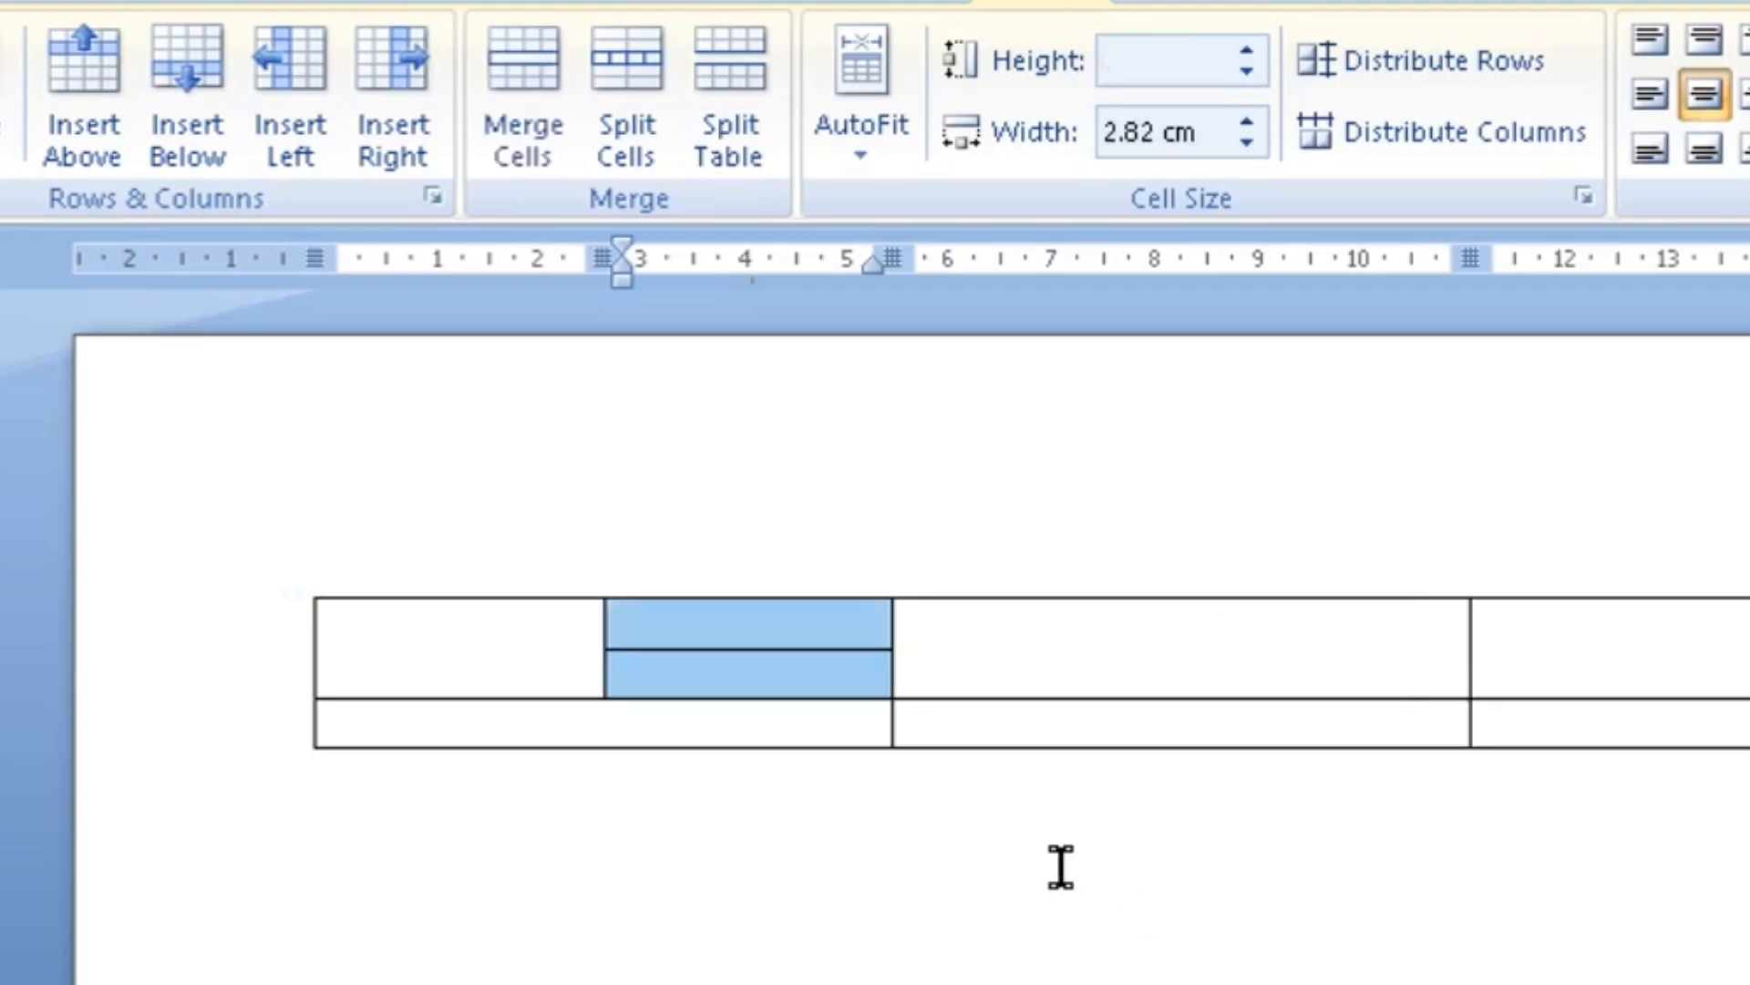
Enter 1 in the upper and 2 in the lower of the two stacked small cells.
left_click(714, 675)
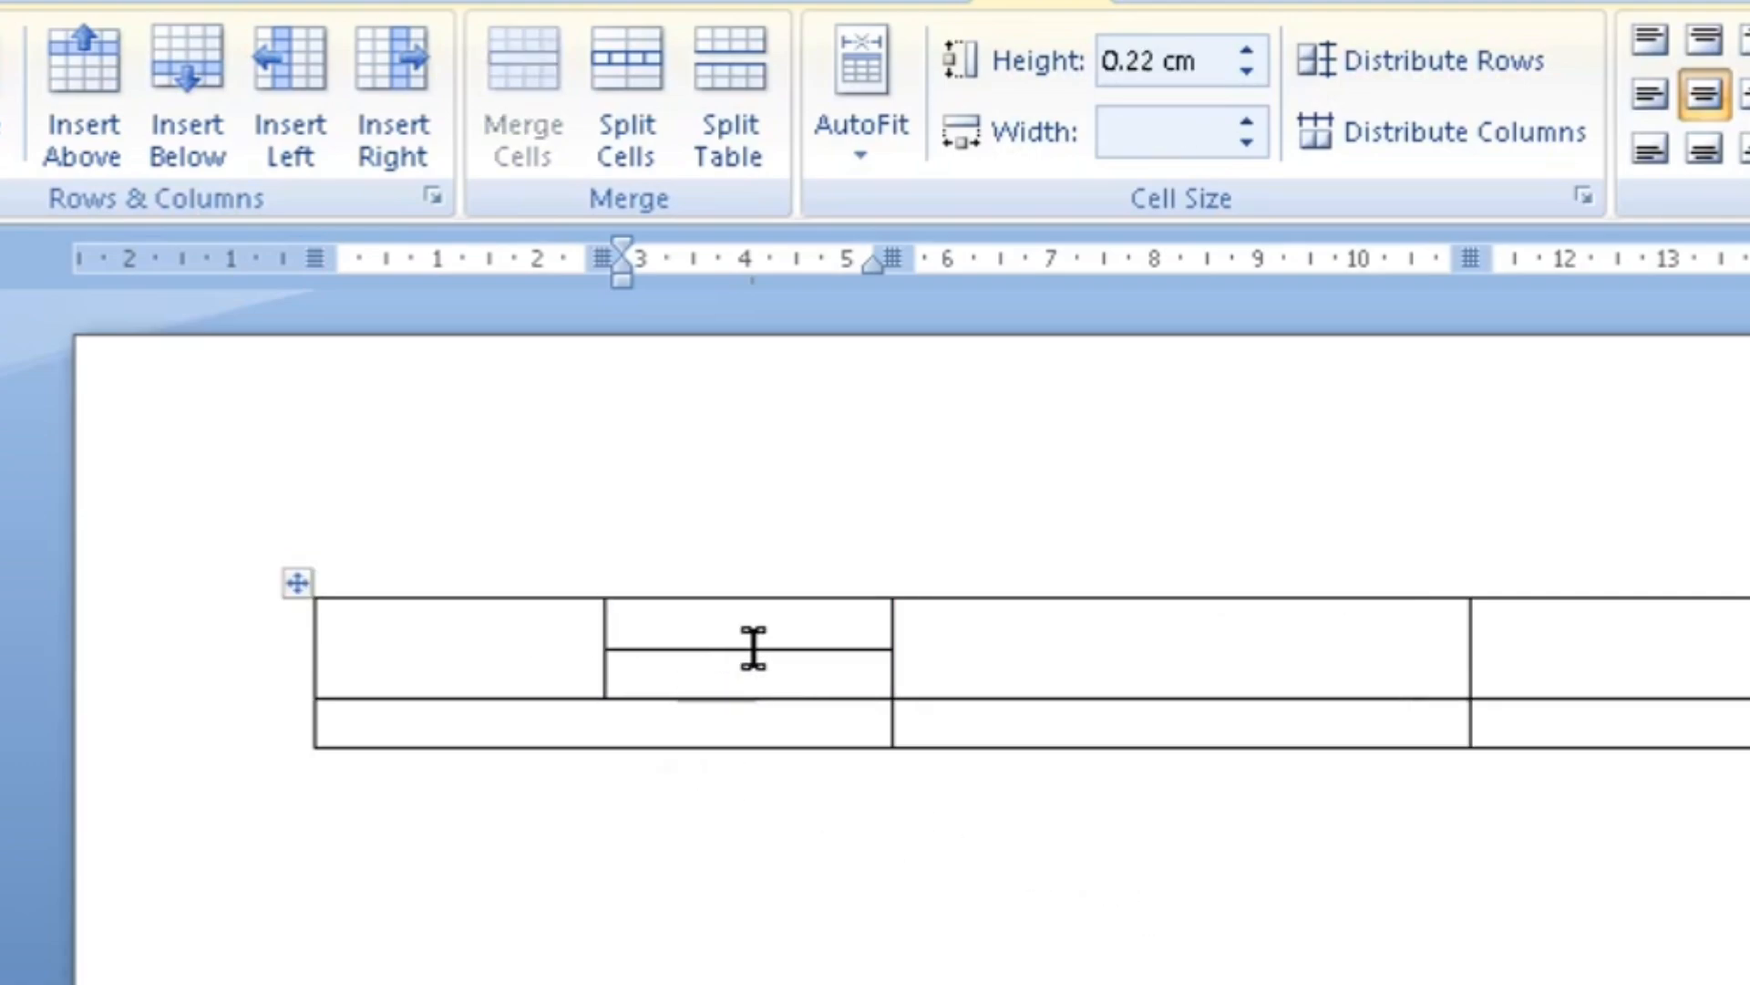
left_click(726, 614)
type("1")
key("Down")
type("2")
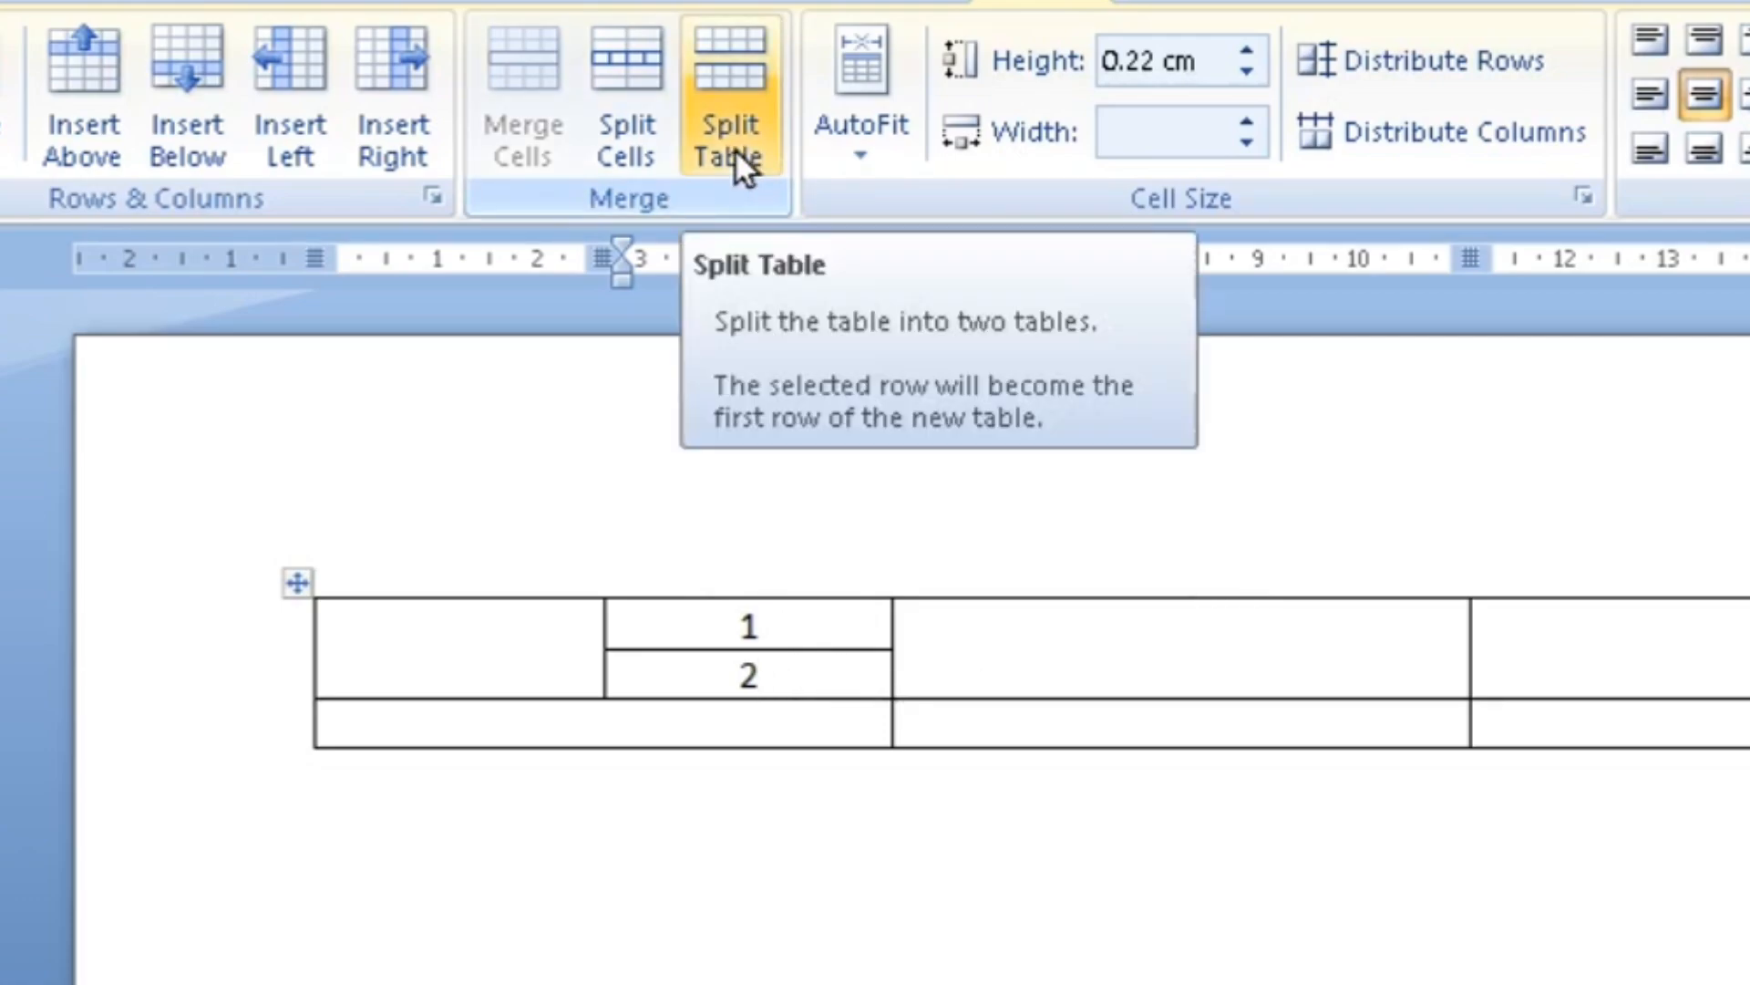
Extend the table with six new rows below its last row.
left_click(1493, 724)
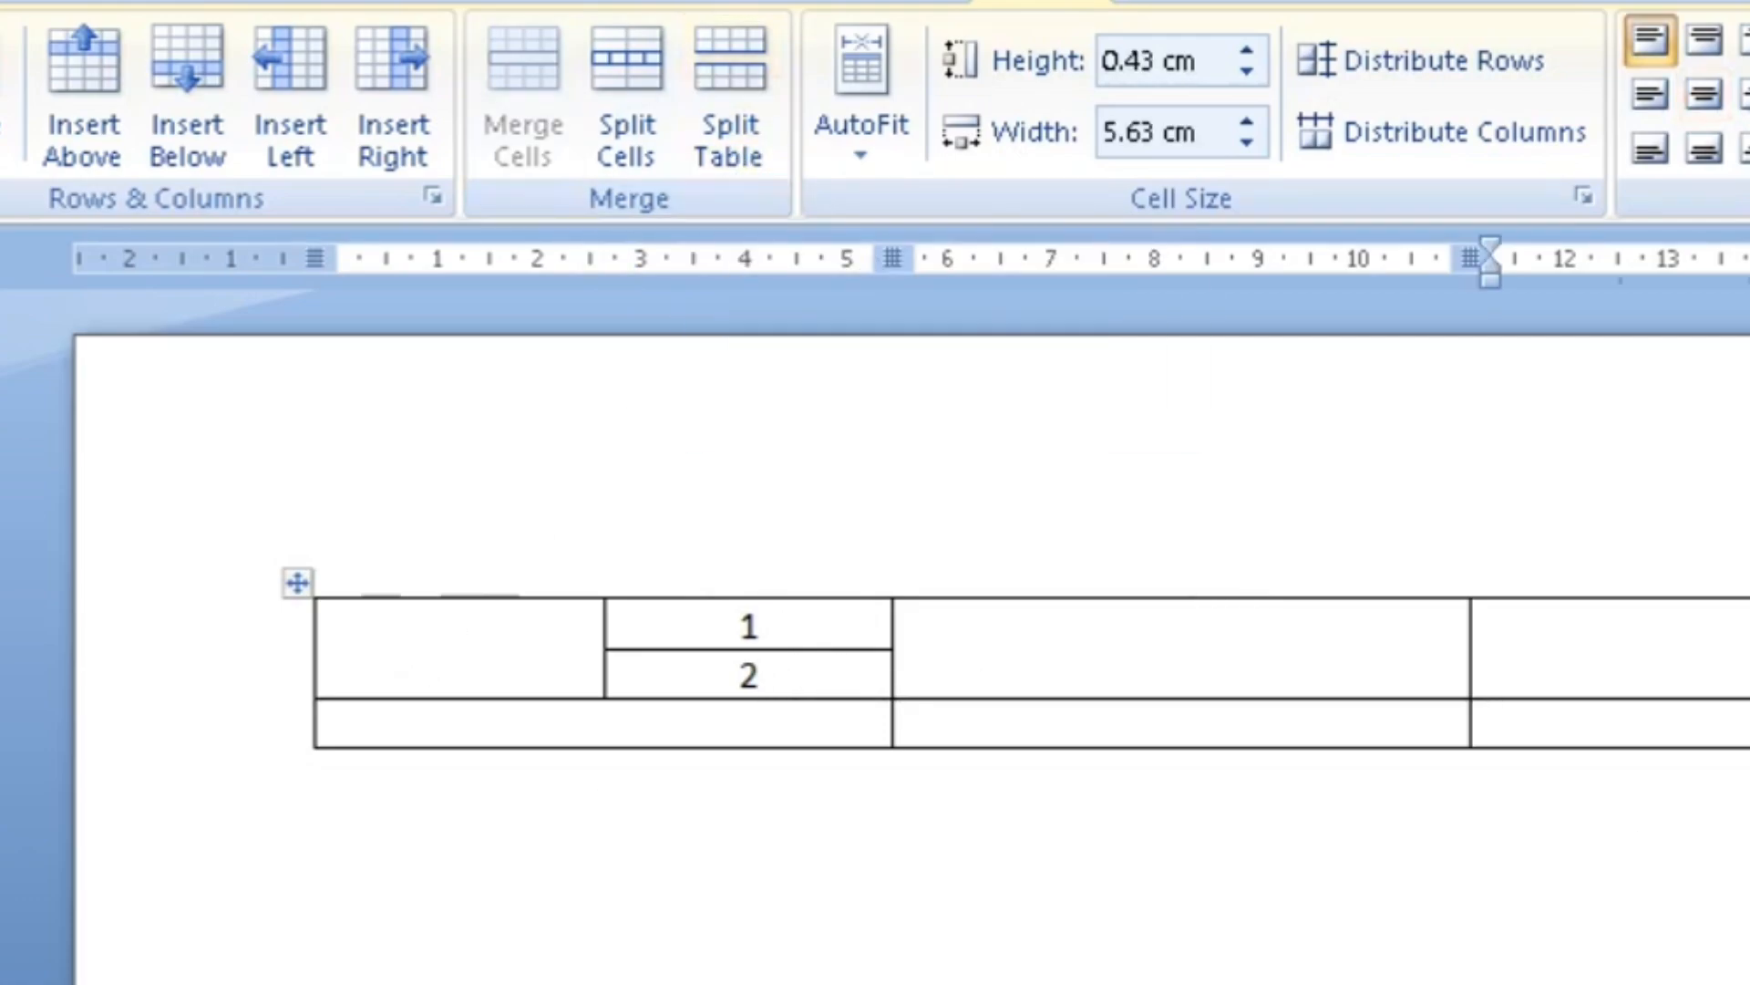
key("Tab")
key("Tab")
key("Tab")
key("Tab")
key("Tab")
key("Tab")
key("Tab")
key("Tab")
key("Tab")
key("Tab")
key("Tab")
key("Tab")
key("Tab")
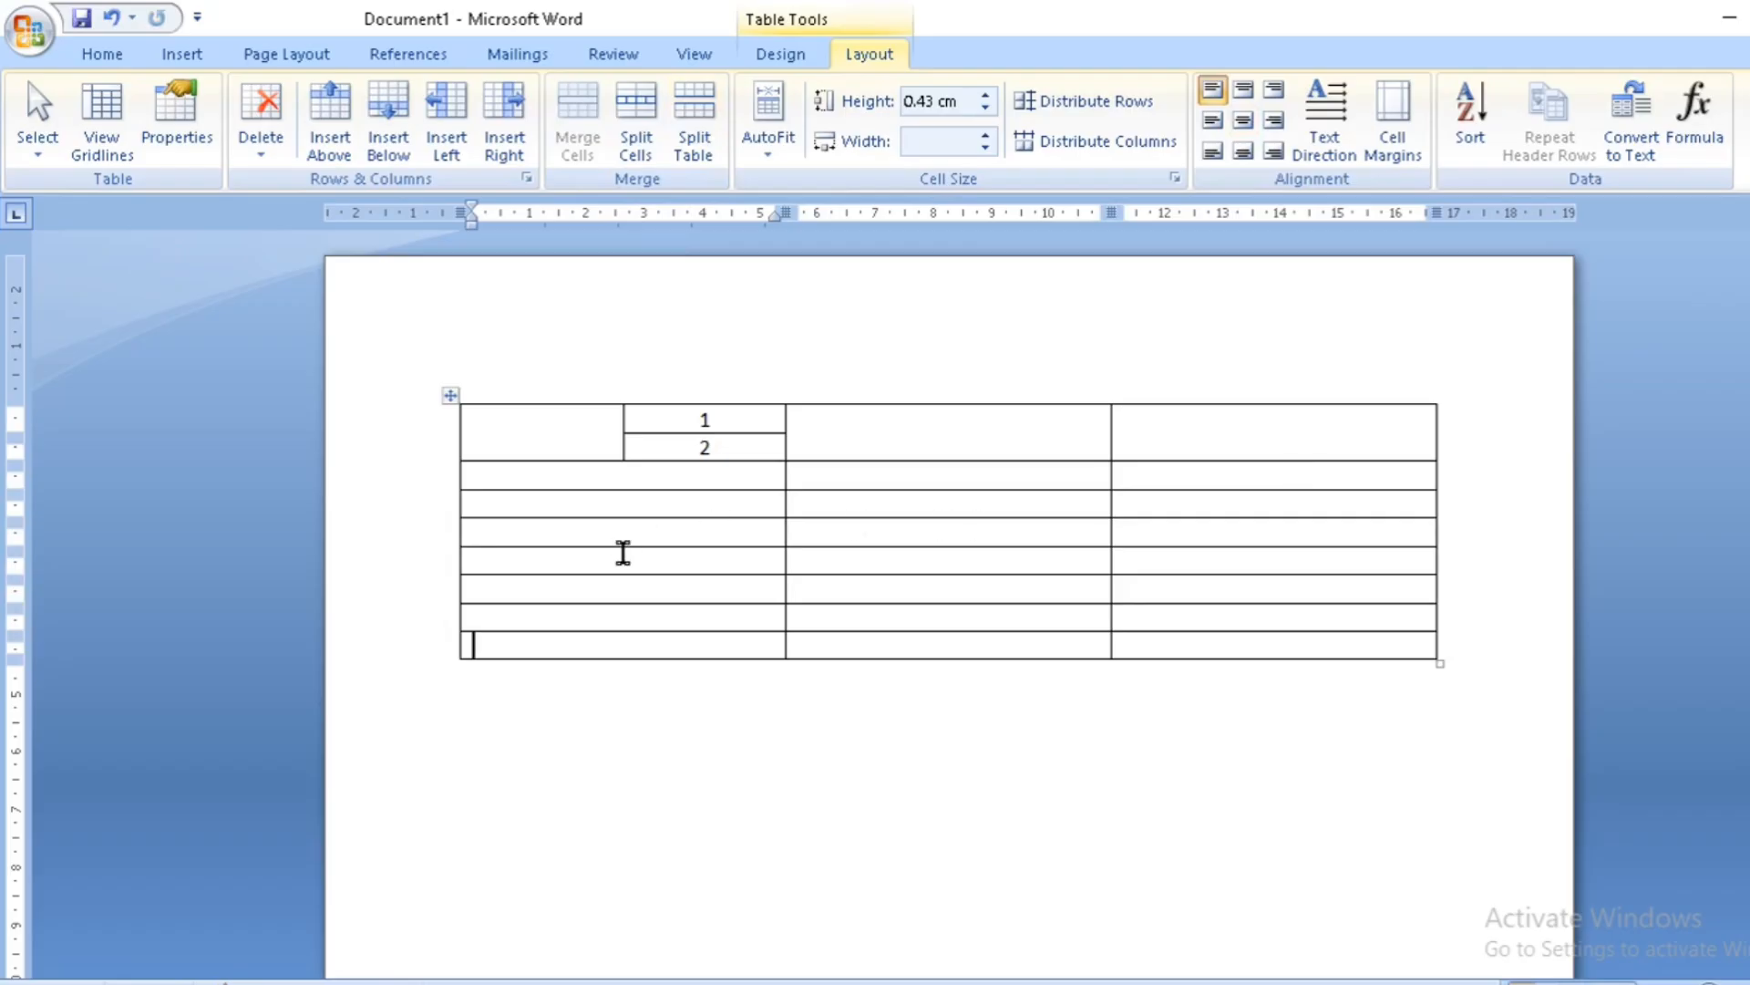
Fill the last four cells of the first column with 2, 1, 2 and 4, removing stray digits below the table.
left_click(623, 552)
type("2")
key("Down")
type("1")
key("Down")
type("2")
key("Down")
type("4")
key("Down")
type("1")
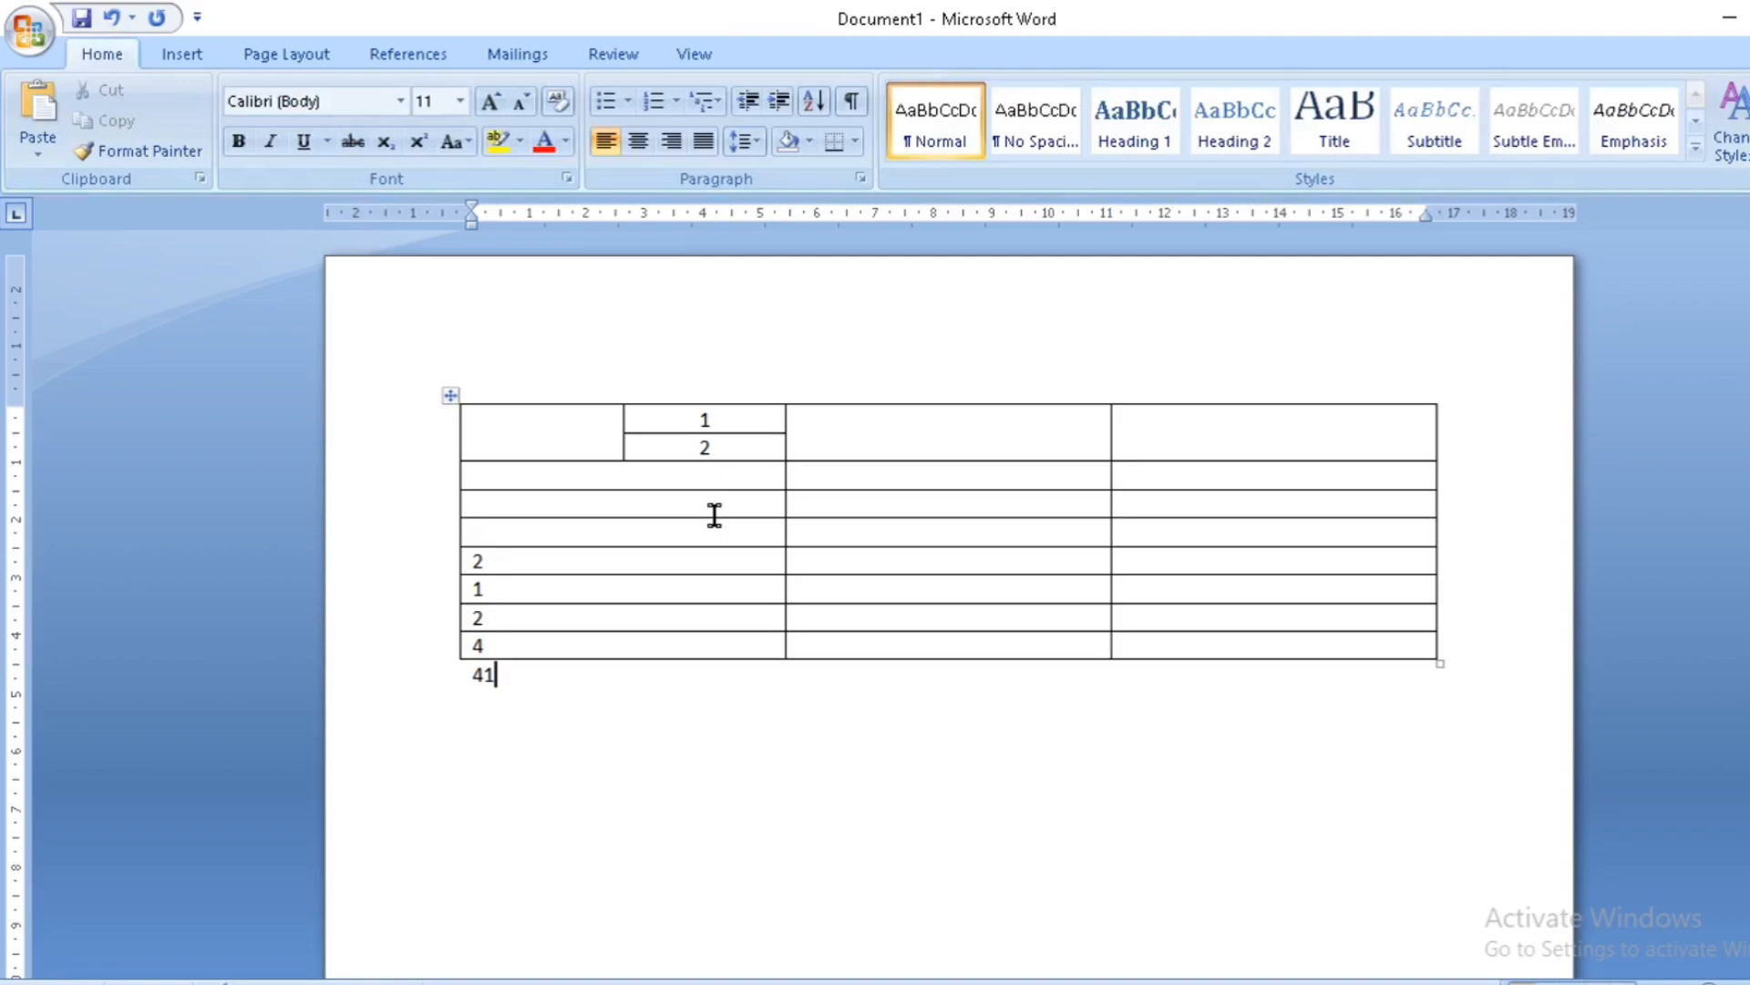
key("BackSpace")
Split the table above the last four rows so that the numbered rows form a separate second table.
left_click(527, 540)
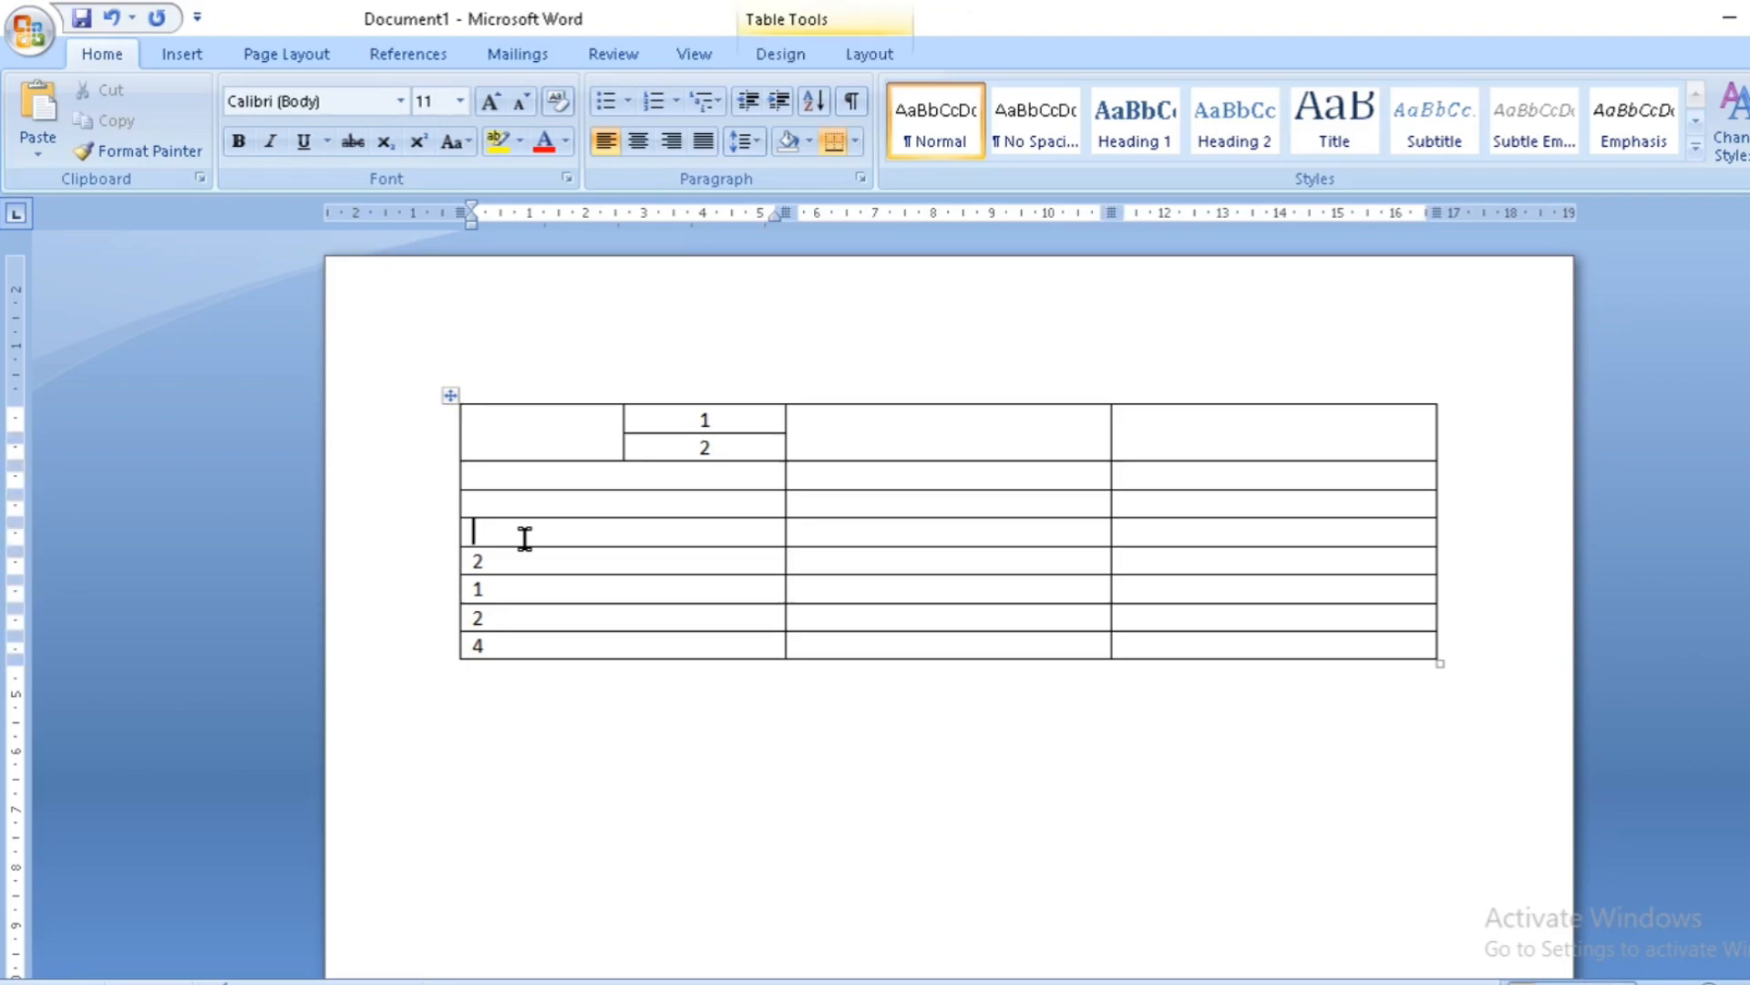
key("Down")
left_click(878, 50)
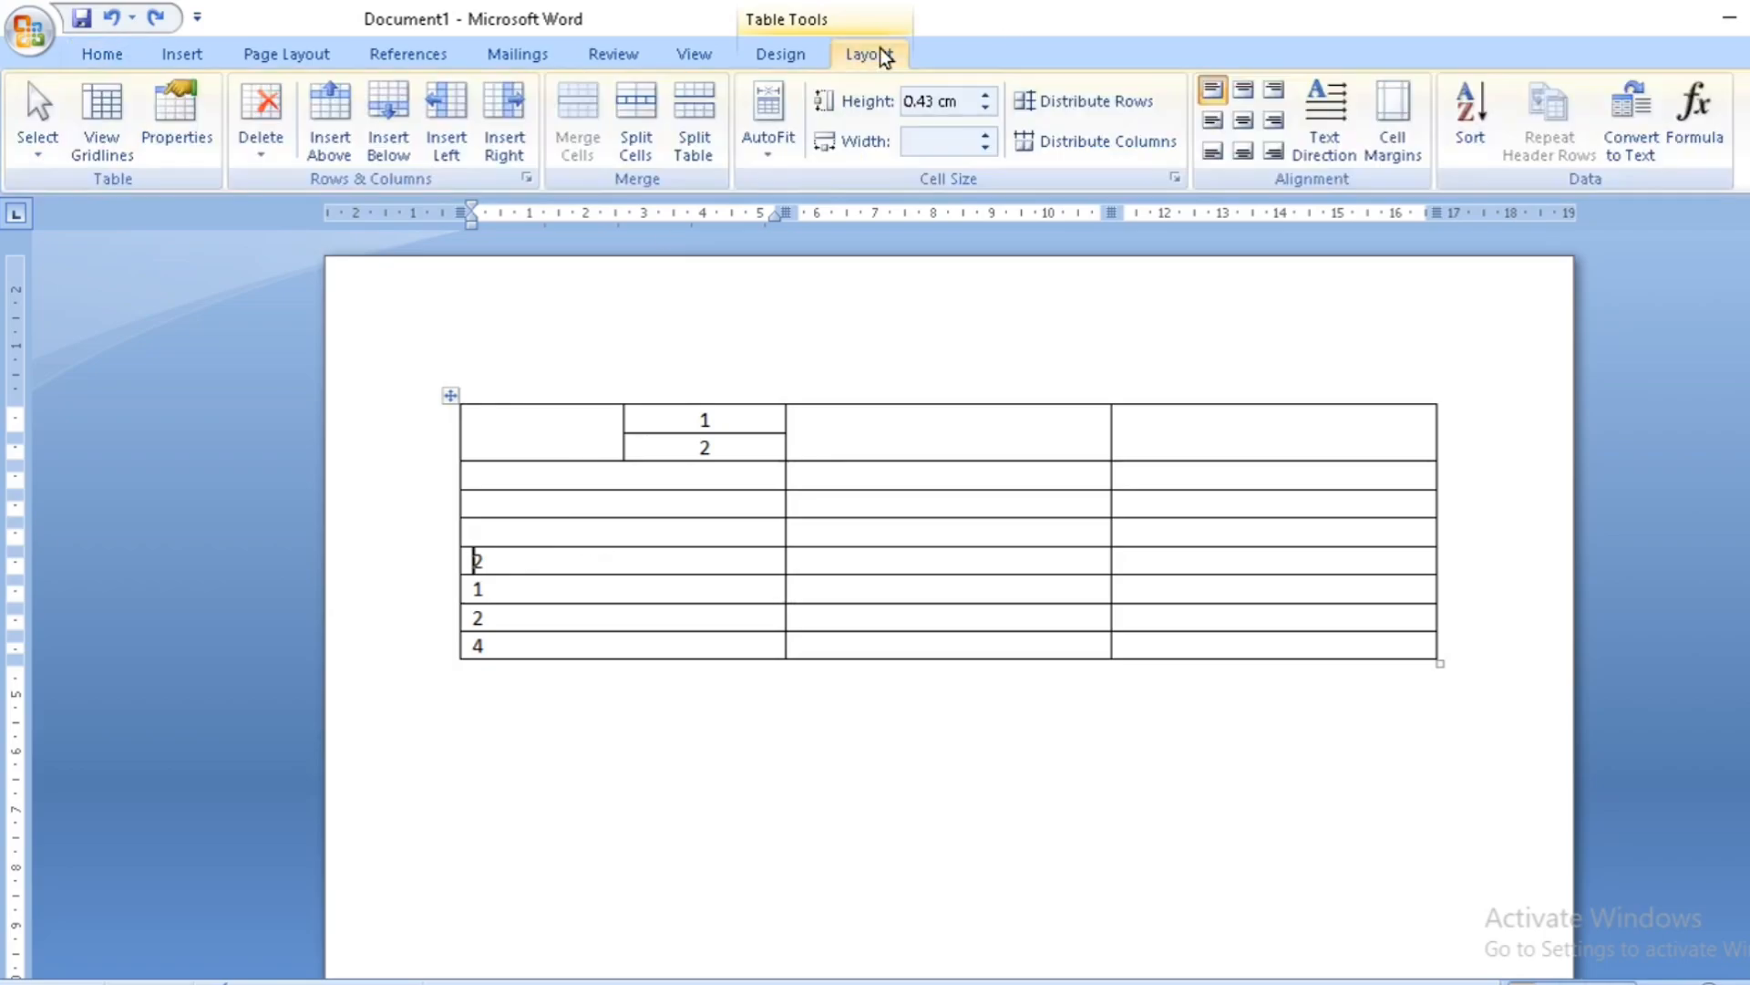
left_click(687, 150)
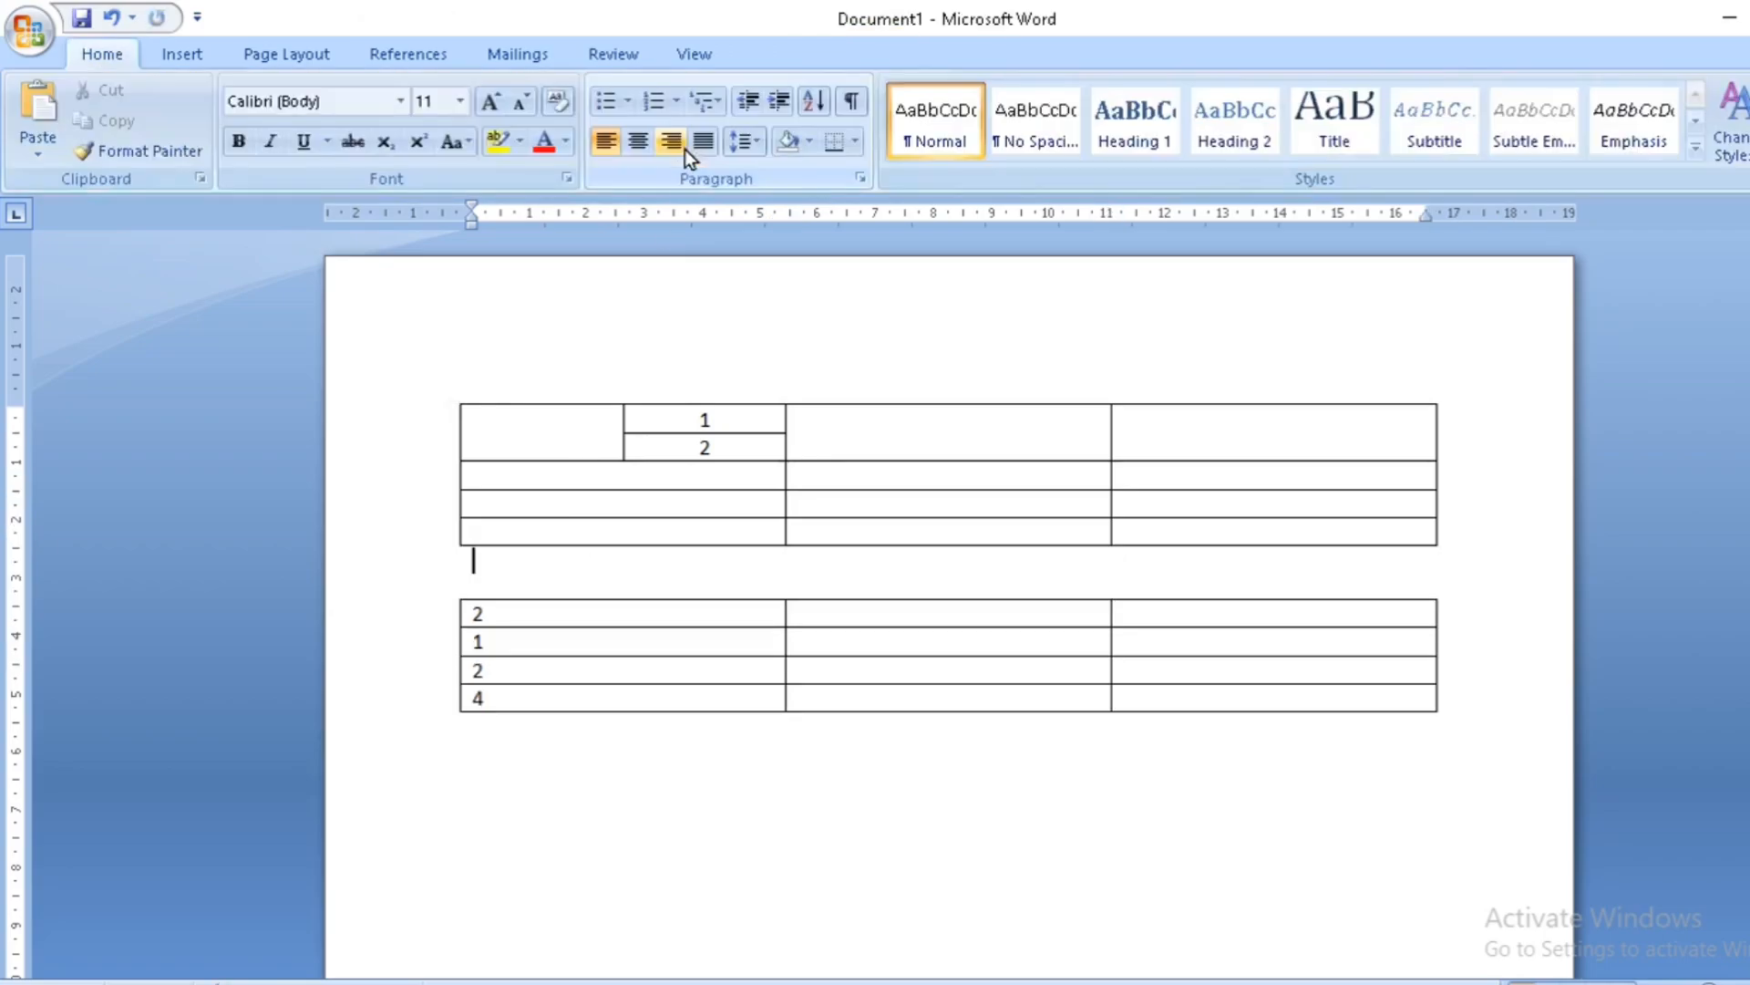
AutoFit the lower table's columns to their contents.
left_click(604, 639)
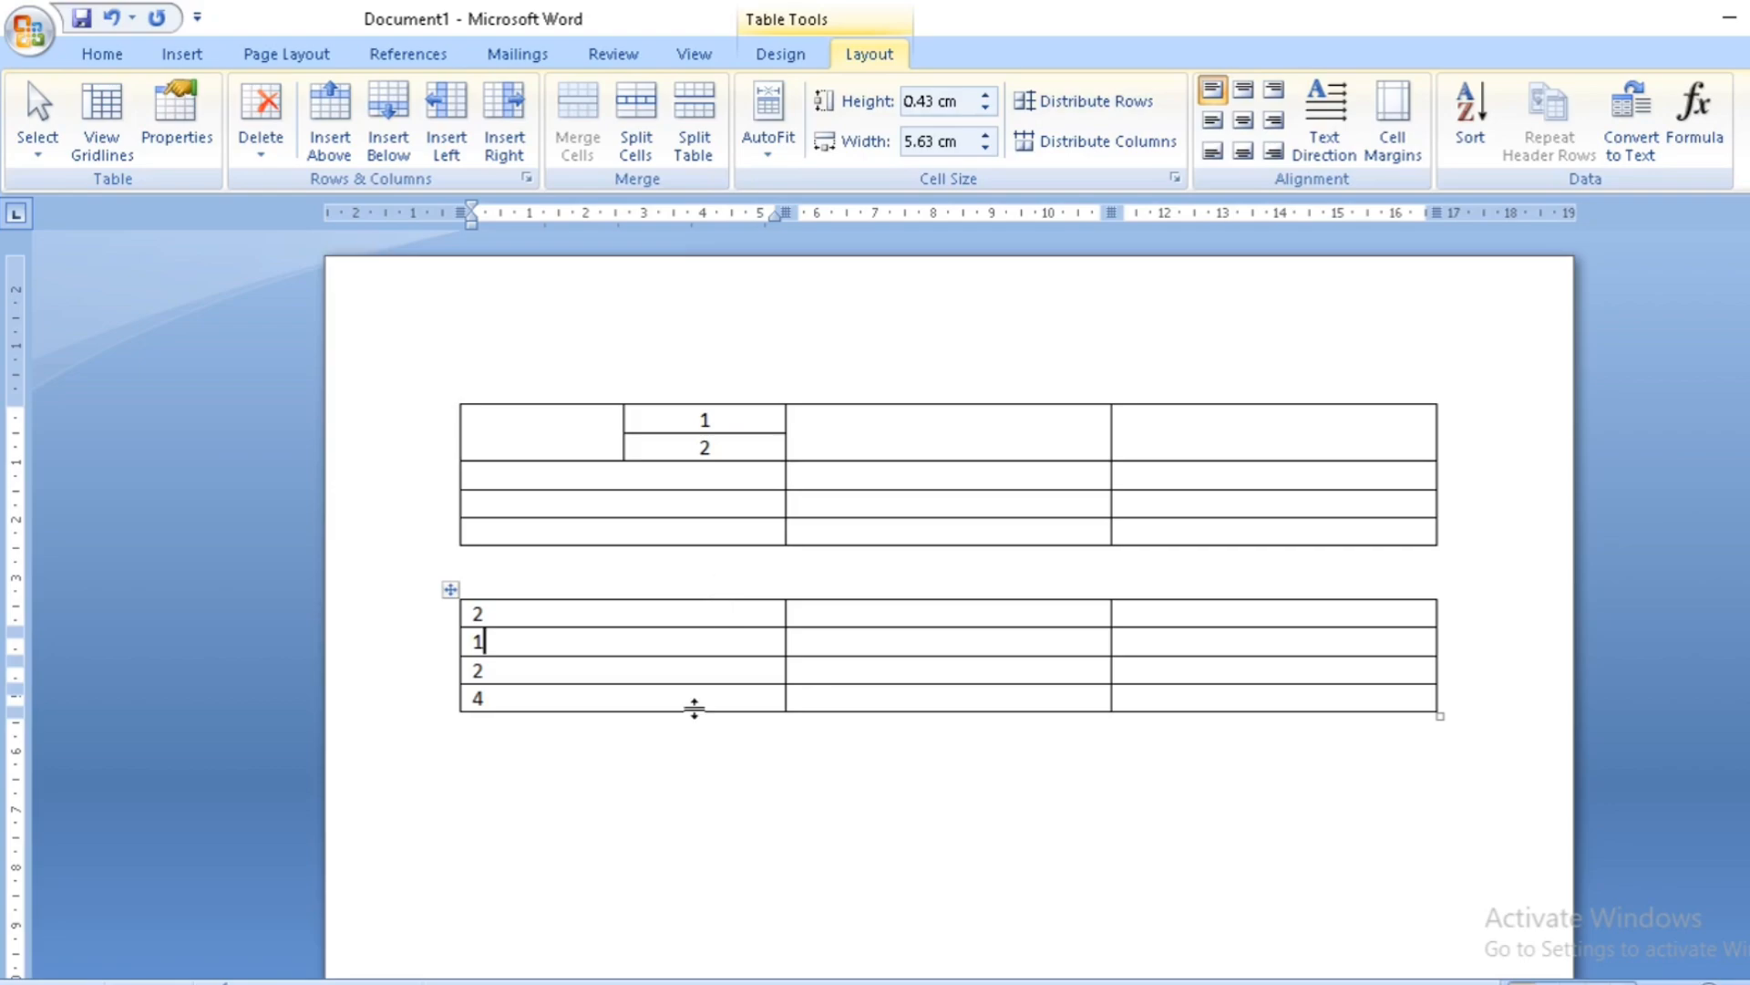
left_click(764, 158)
left_click(773, 181)
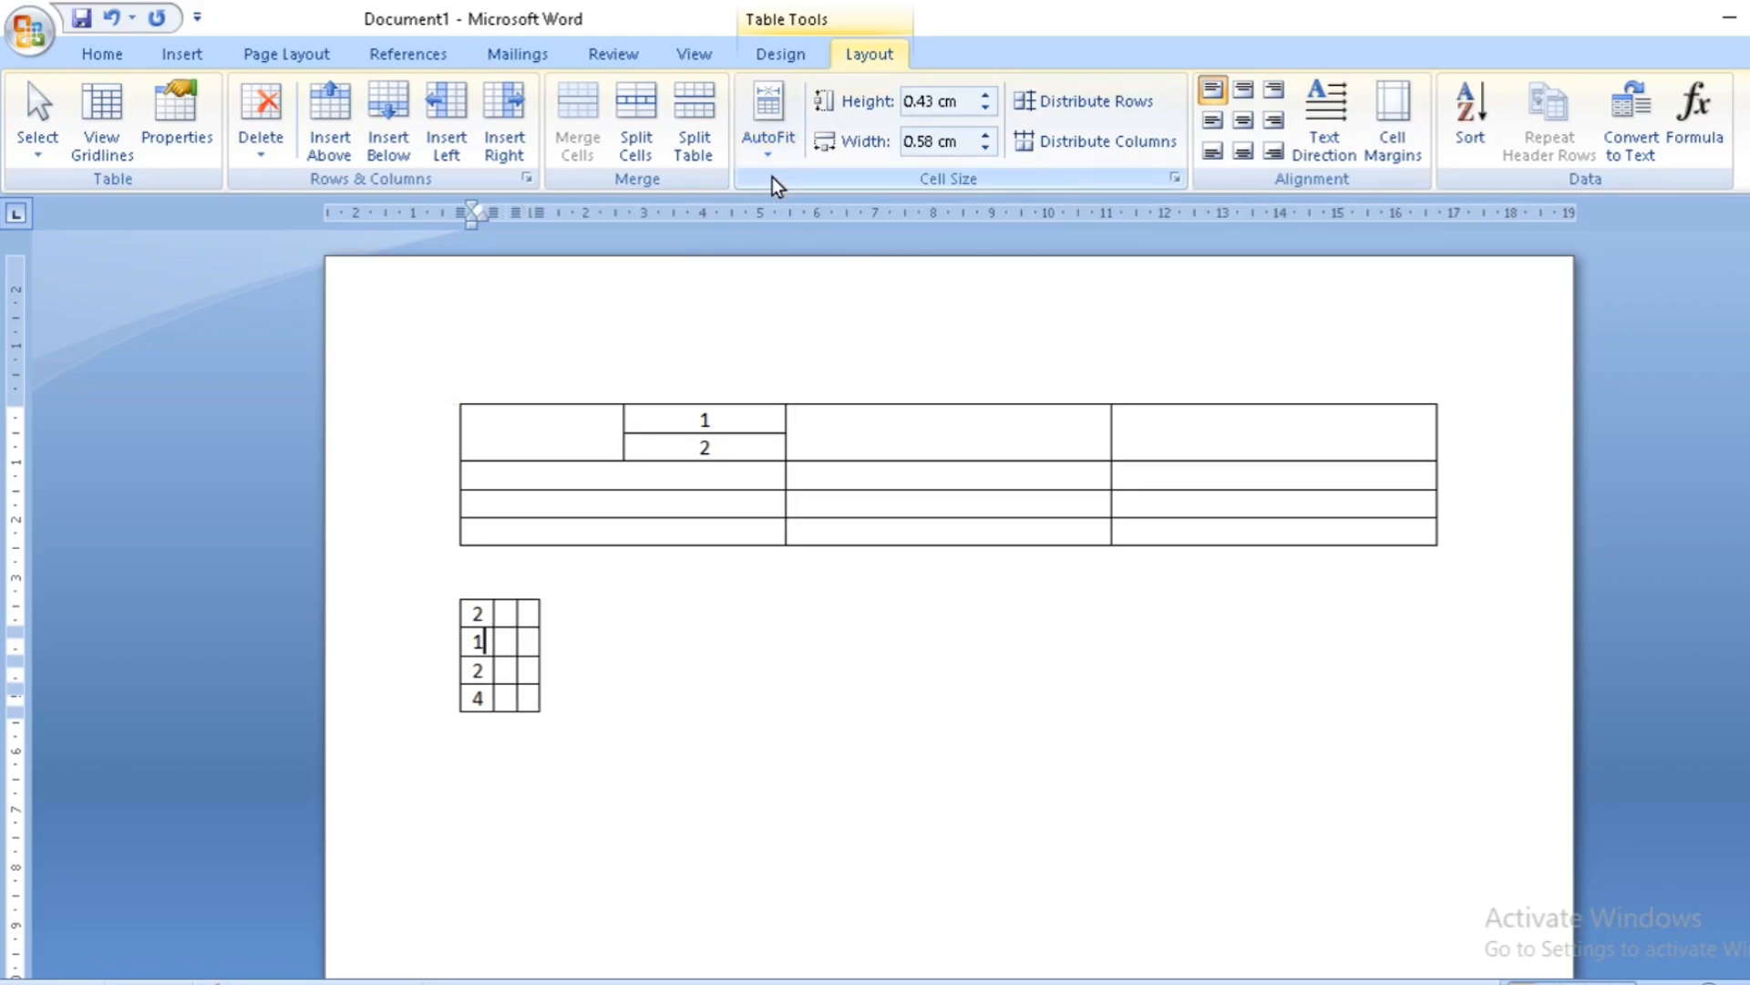
Append a long filler string starting with "jhgjhgj" after the 1 in the lower table's second row.
type("jhgjhgj")
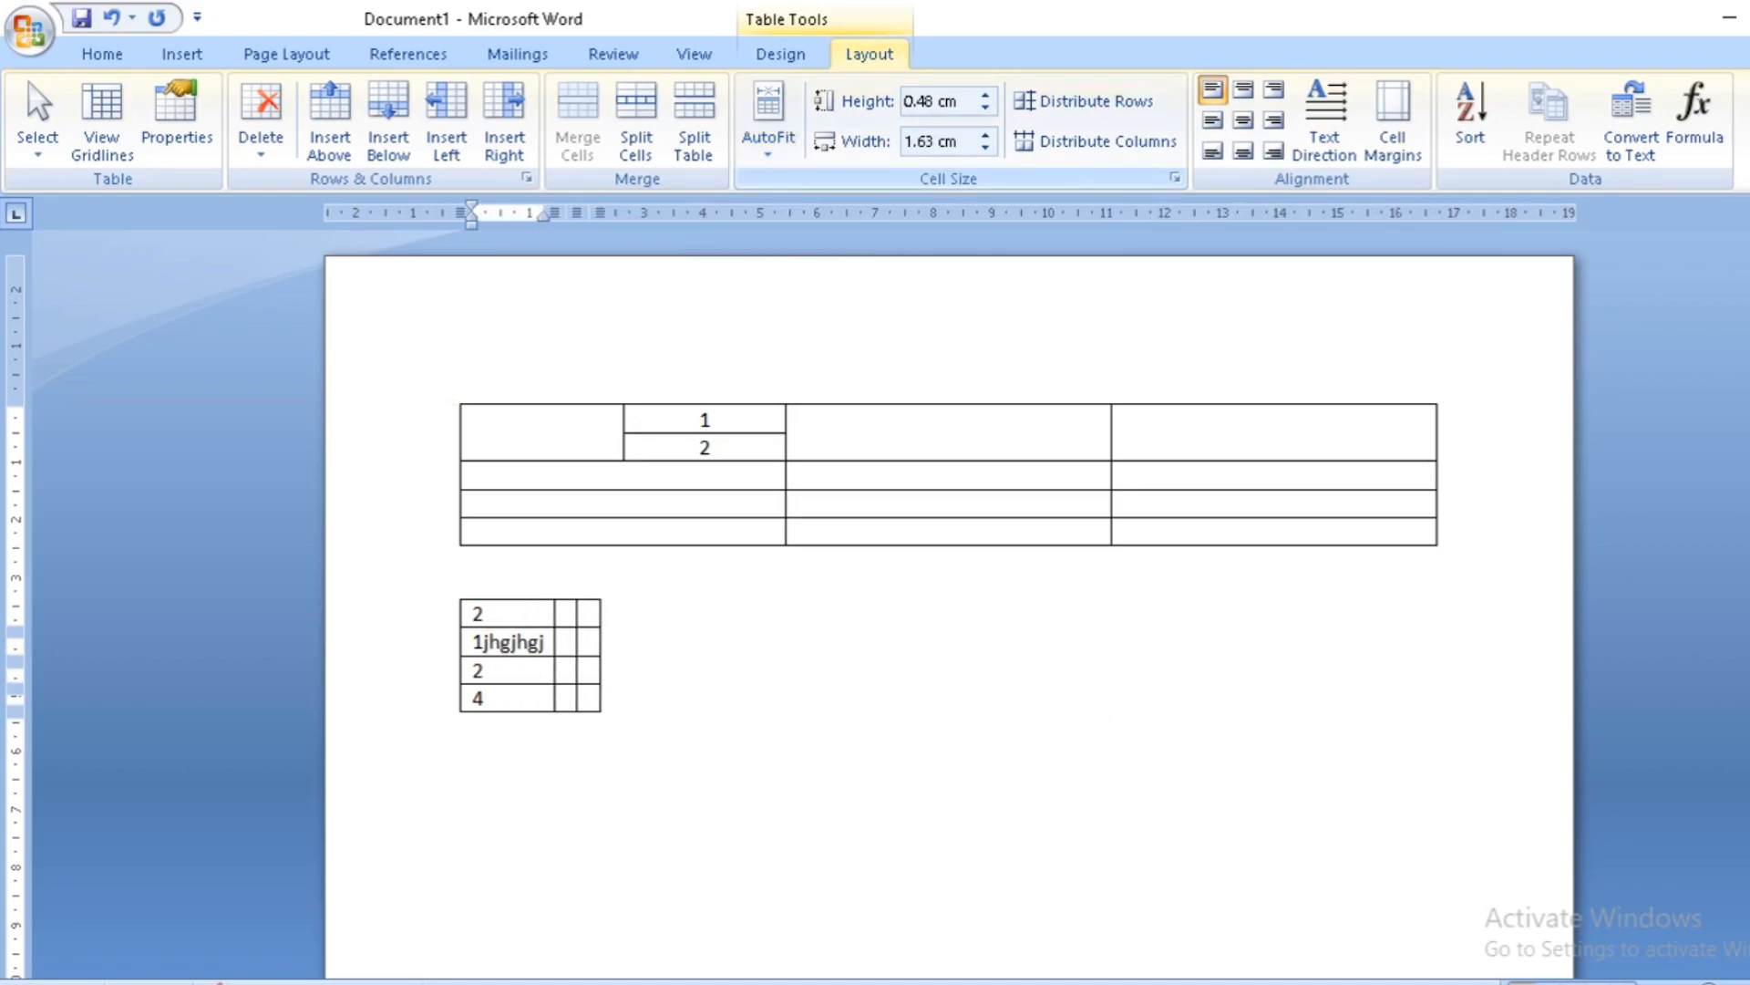
type("gjgjgjhjhyjhhjh")
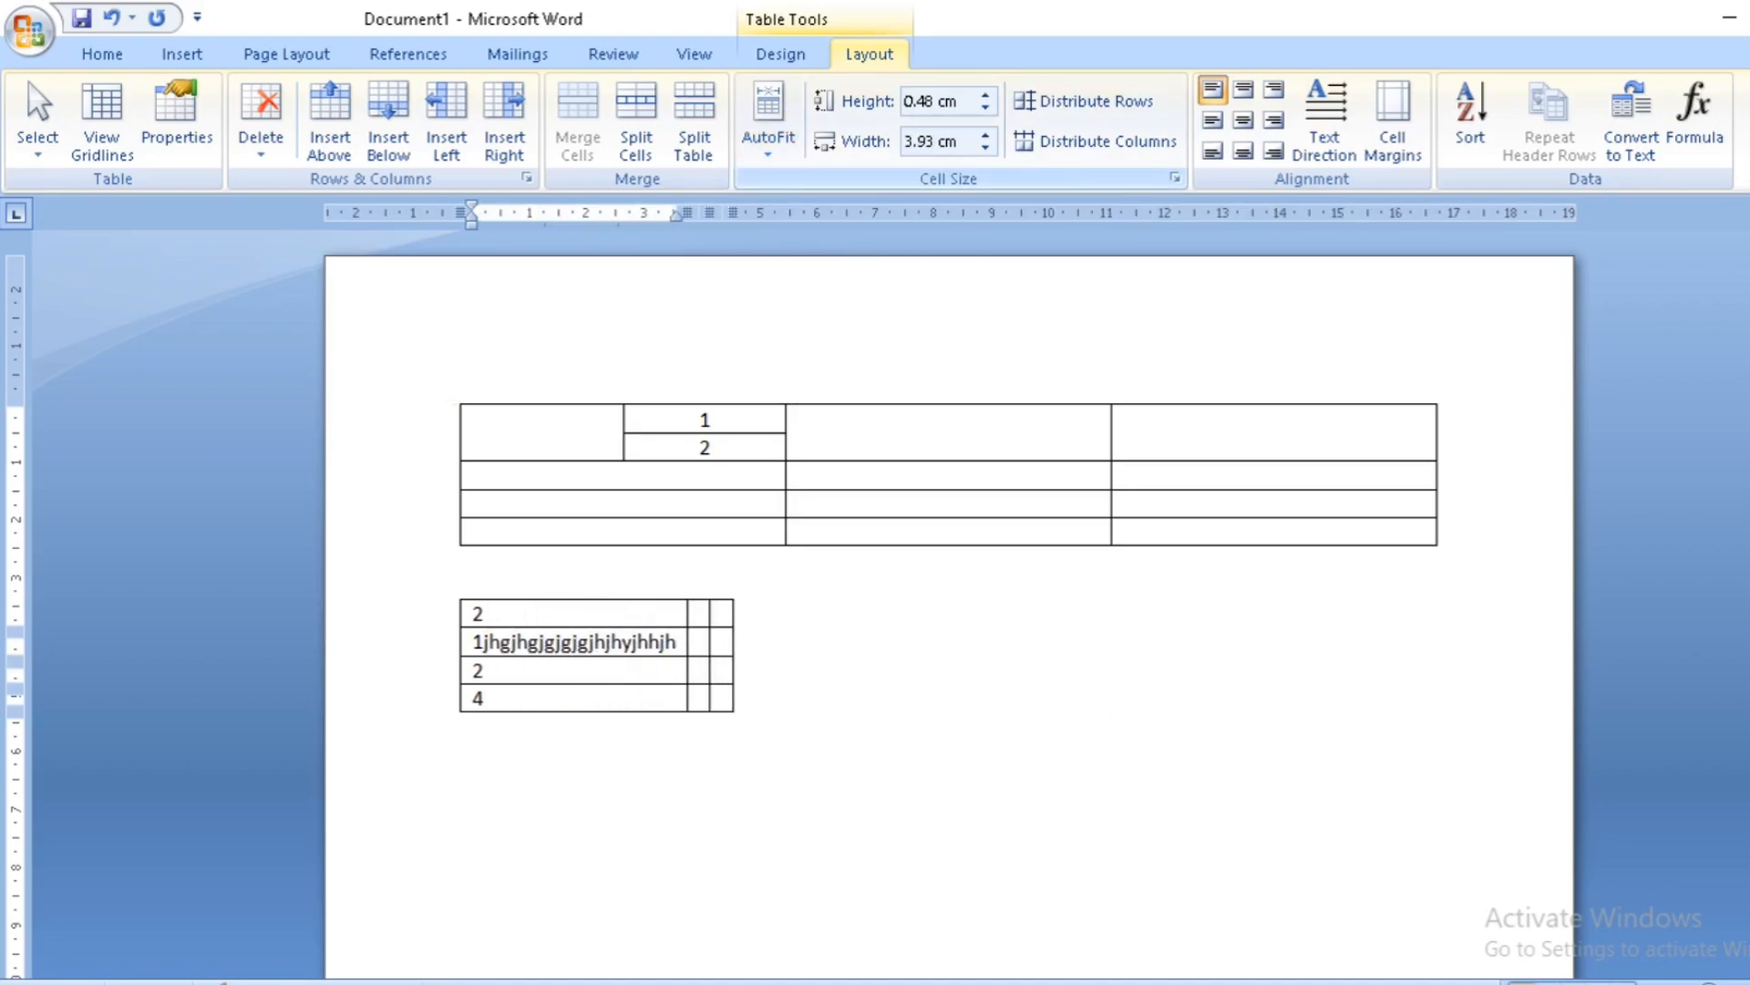
type("hhjhjjjjjjj")
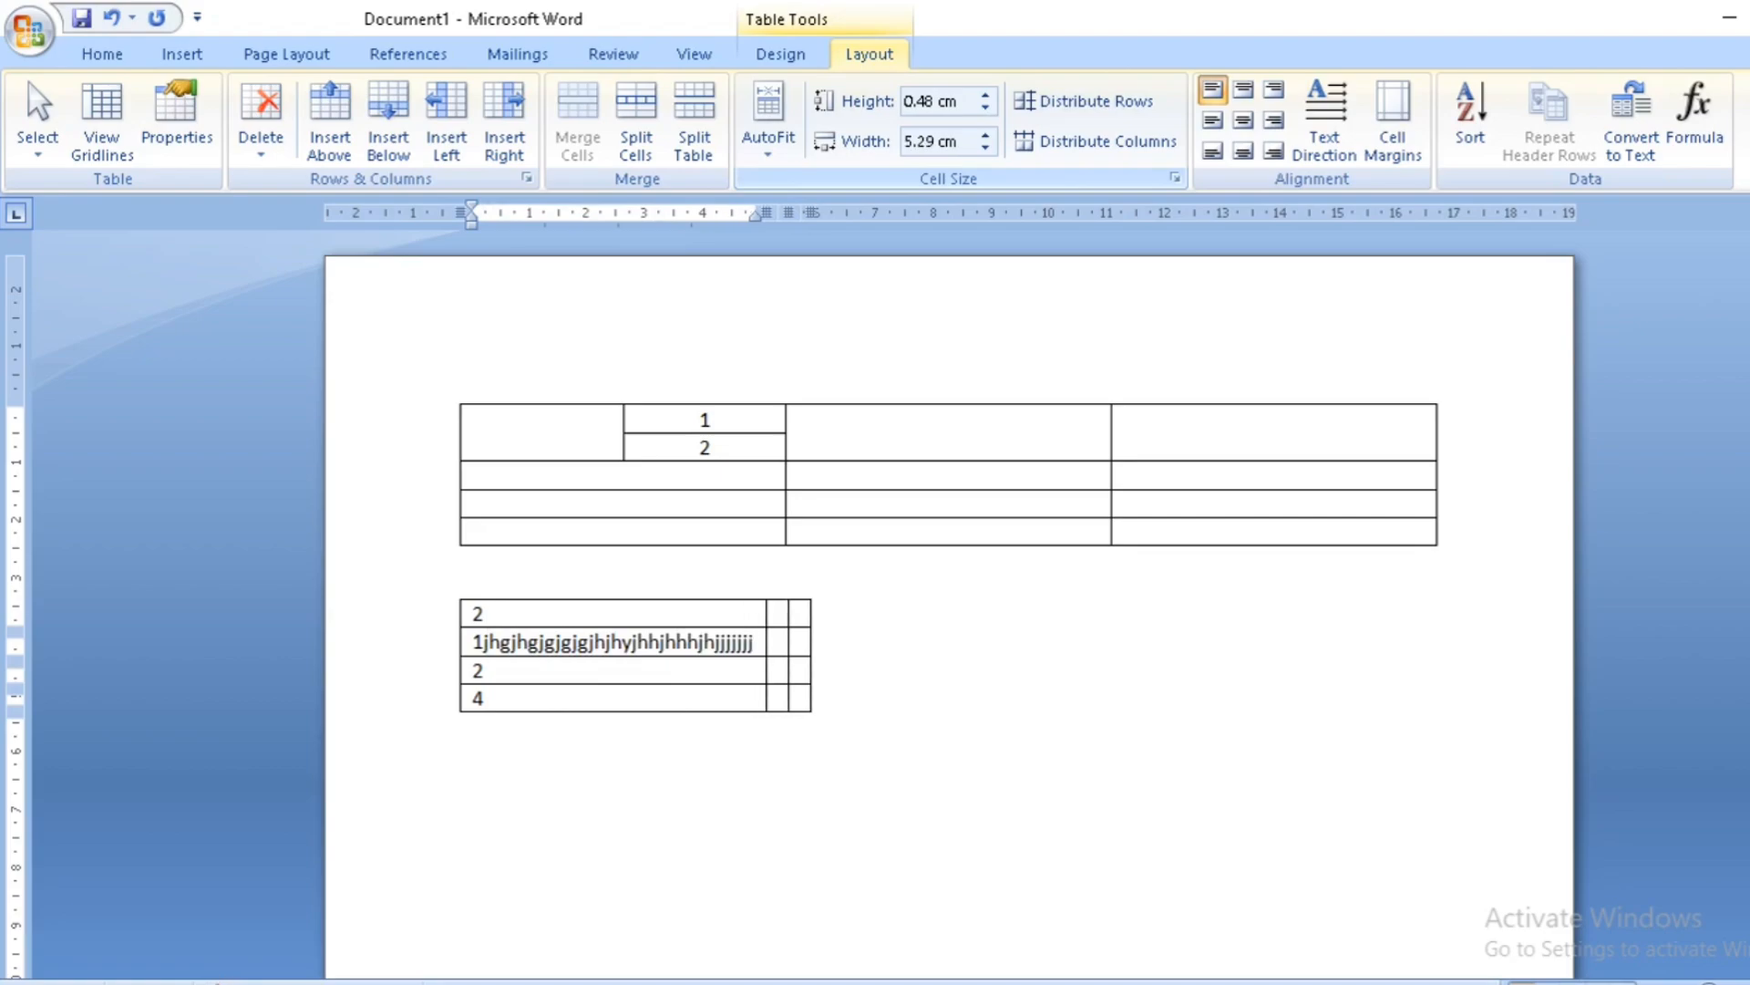
AutoFit the lower table to the window so that it spans the full page text width.
left_click(759, 152)
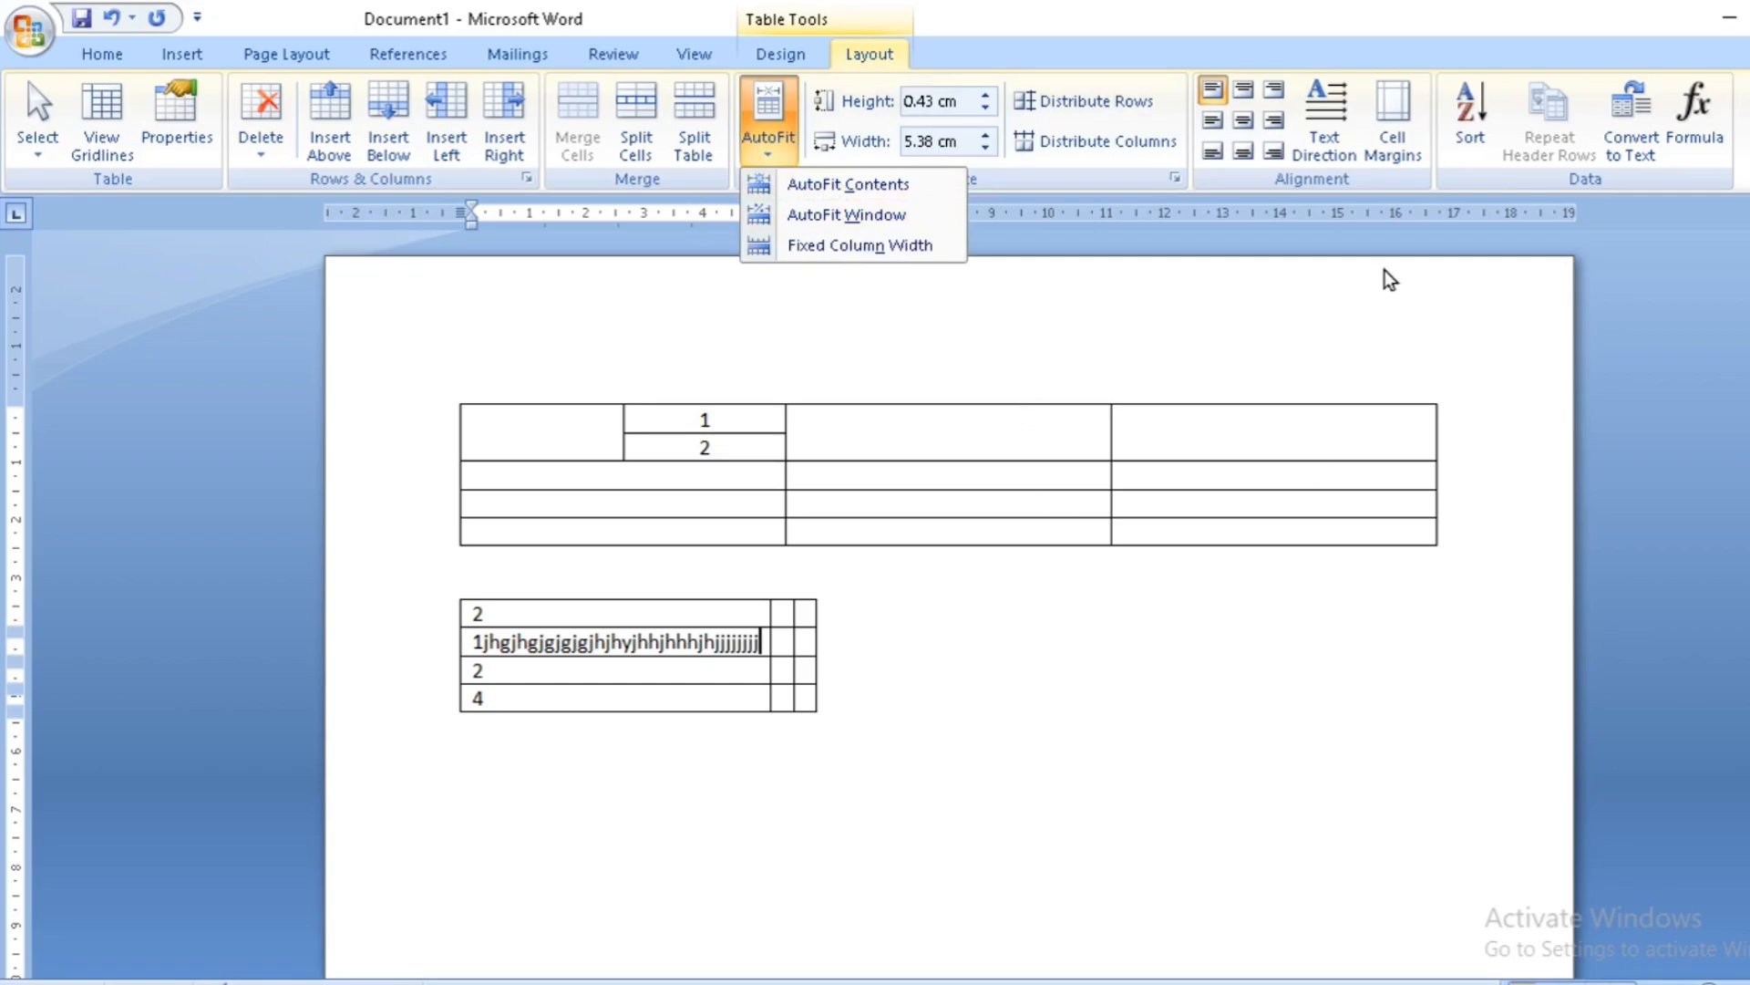
left_click(1446, 453)
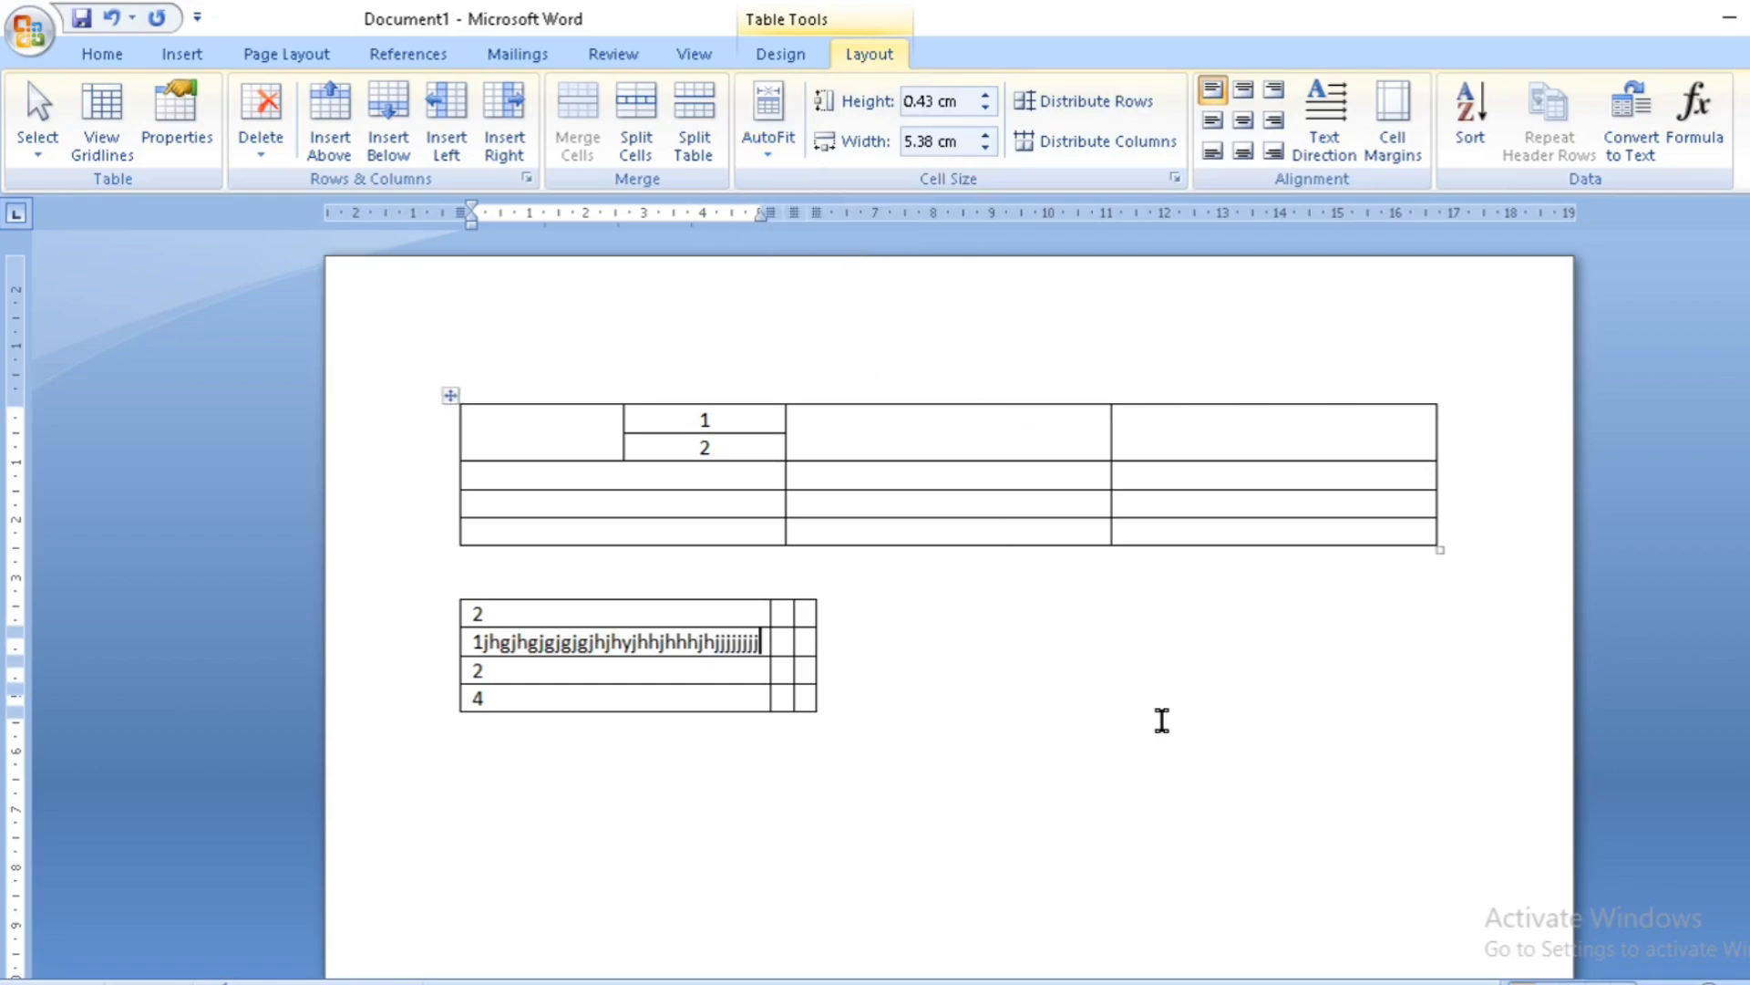
left_click(773, 153)
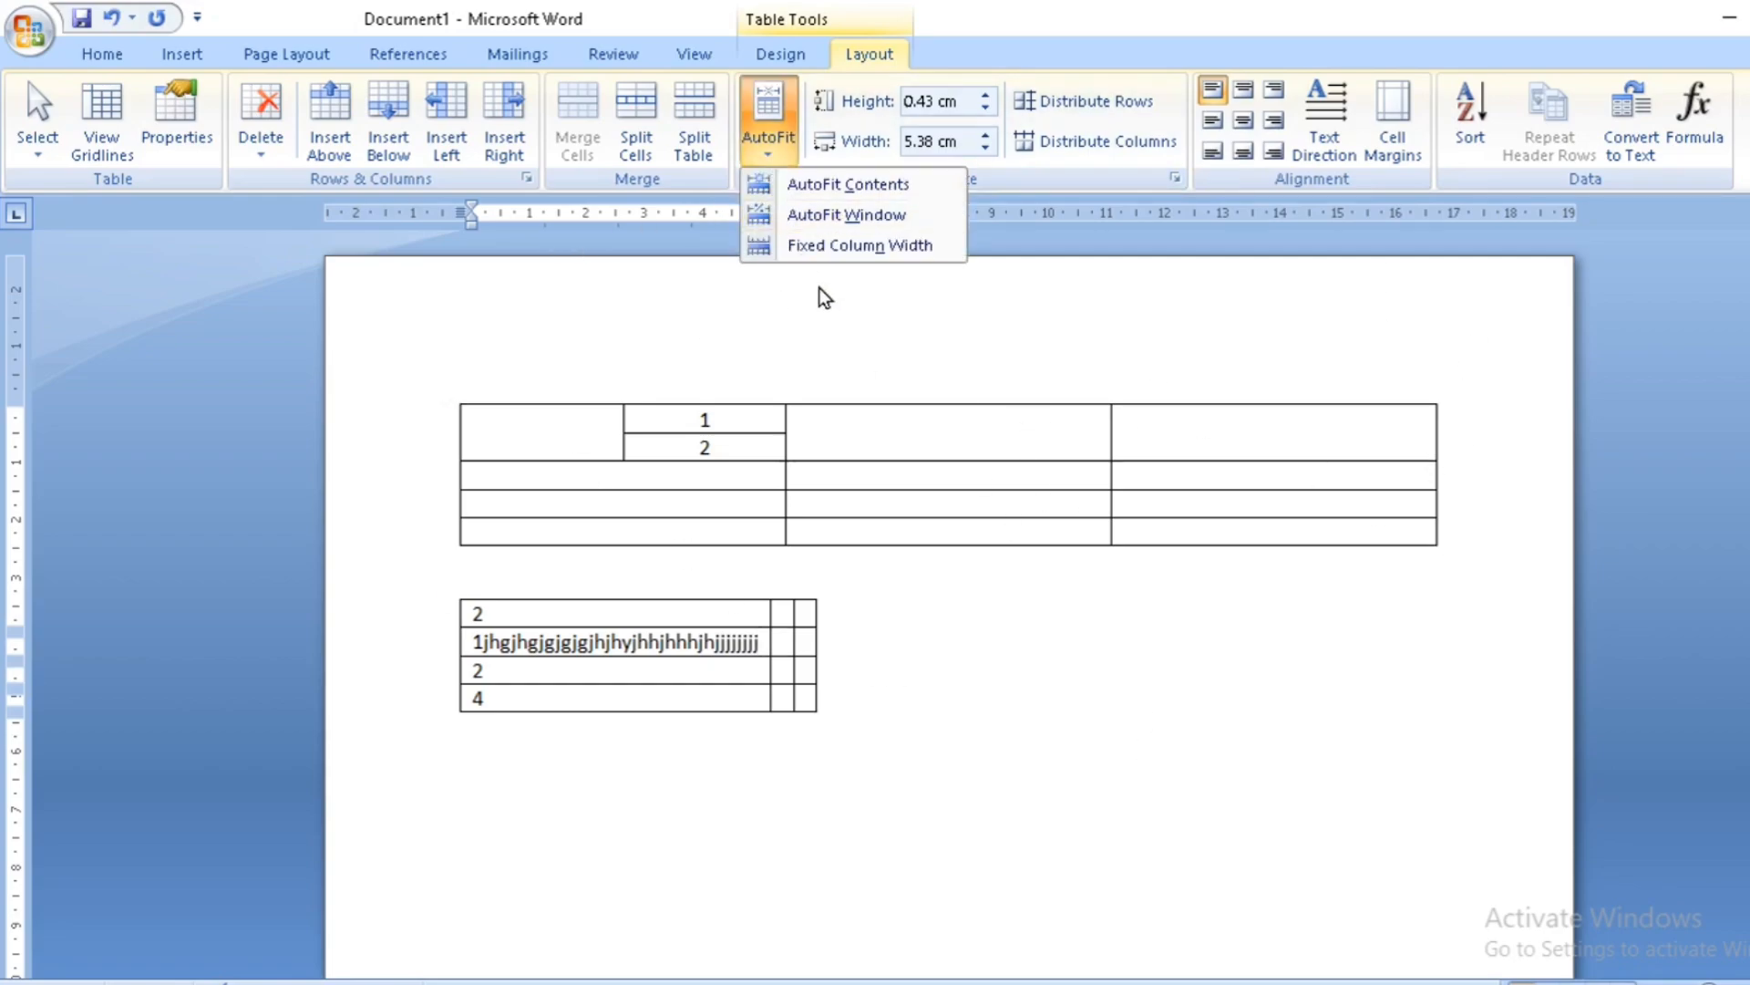
left_click(827, 221)
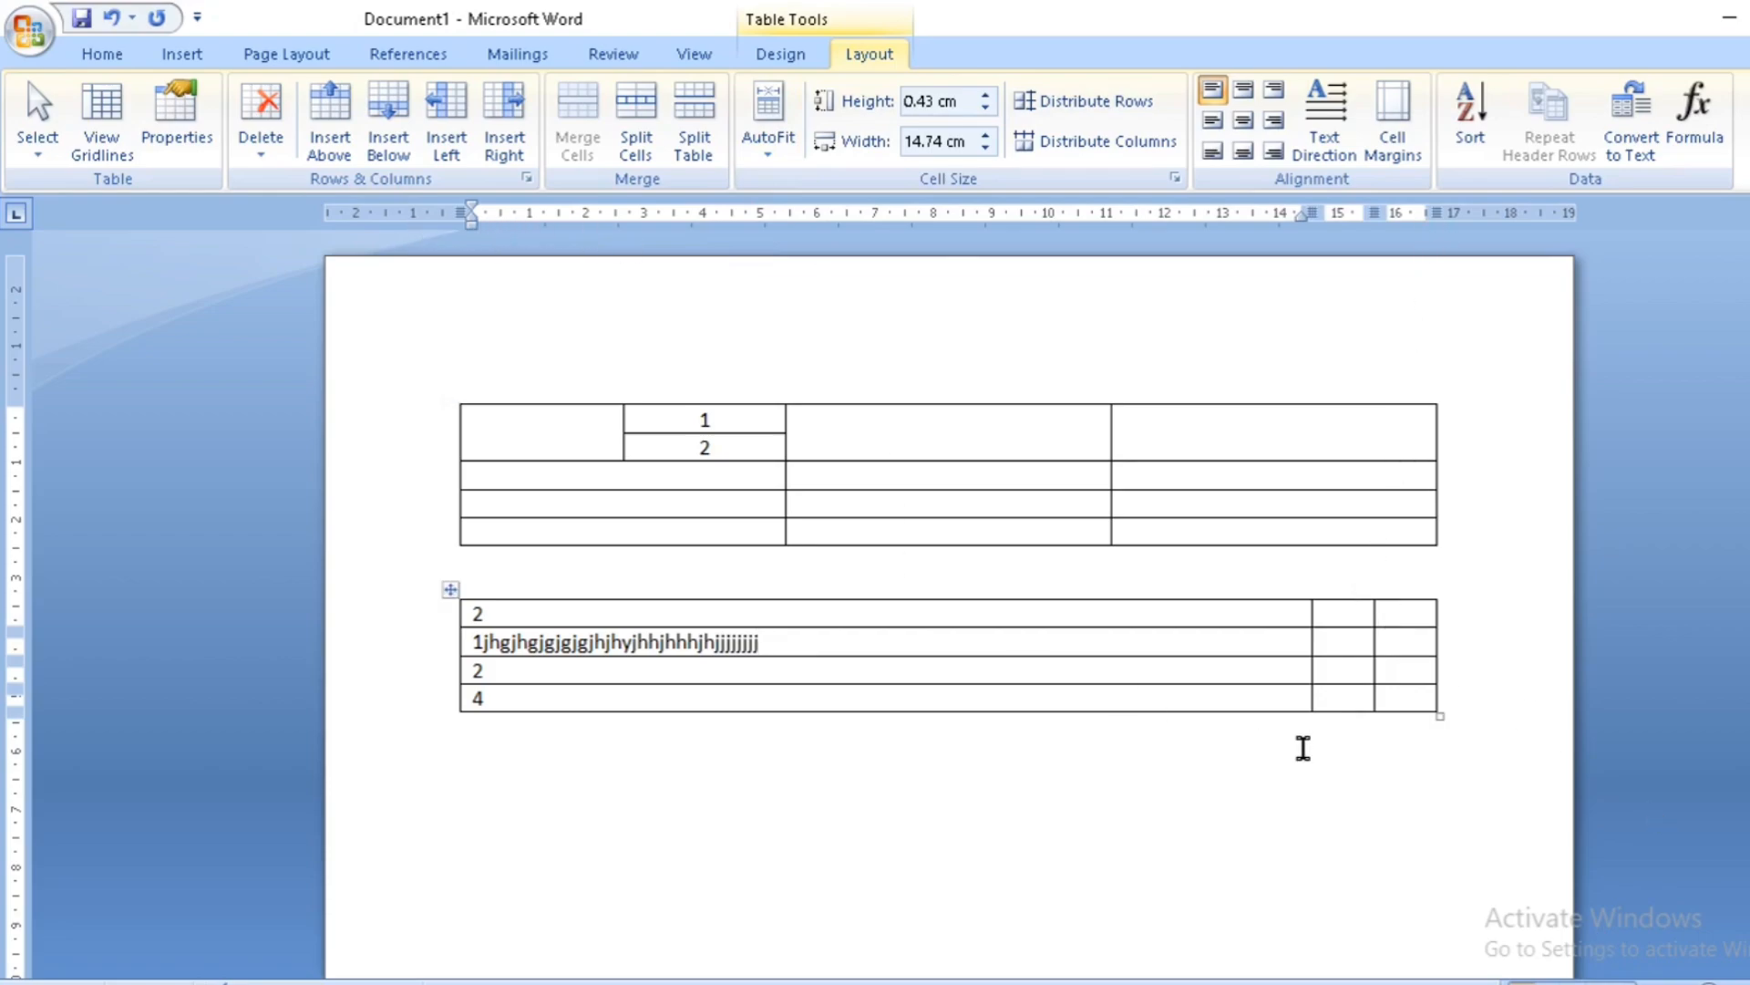
Give the lower table fixed column widths and append "jhgjhjjhn" after the 2 in its third row.
left_click(773, 153)
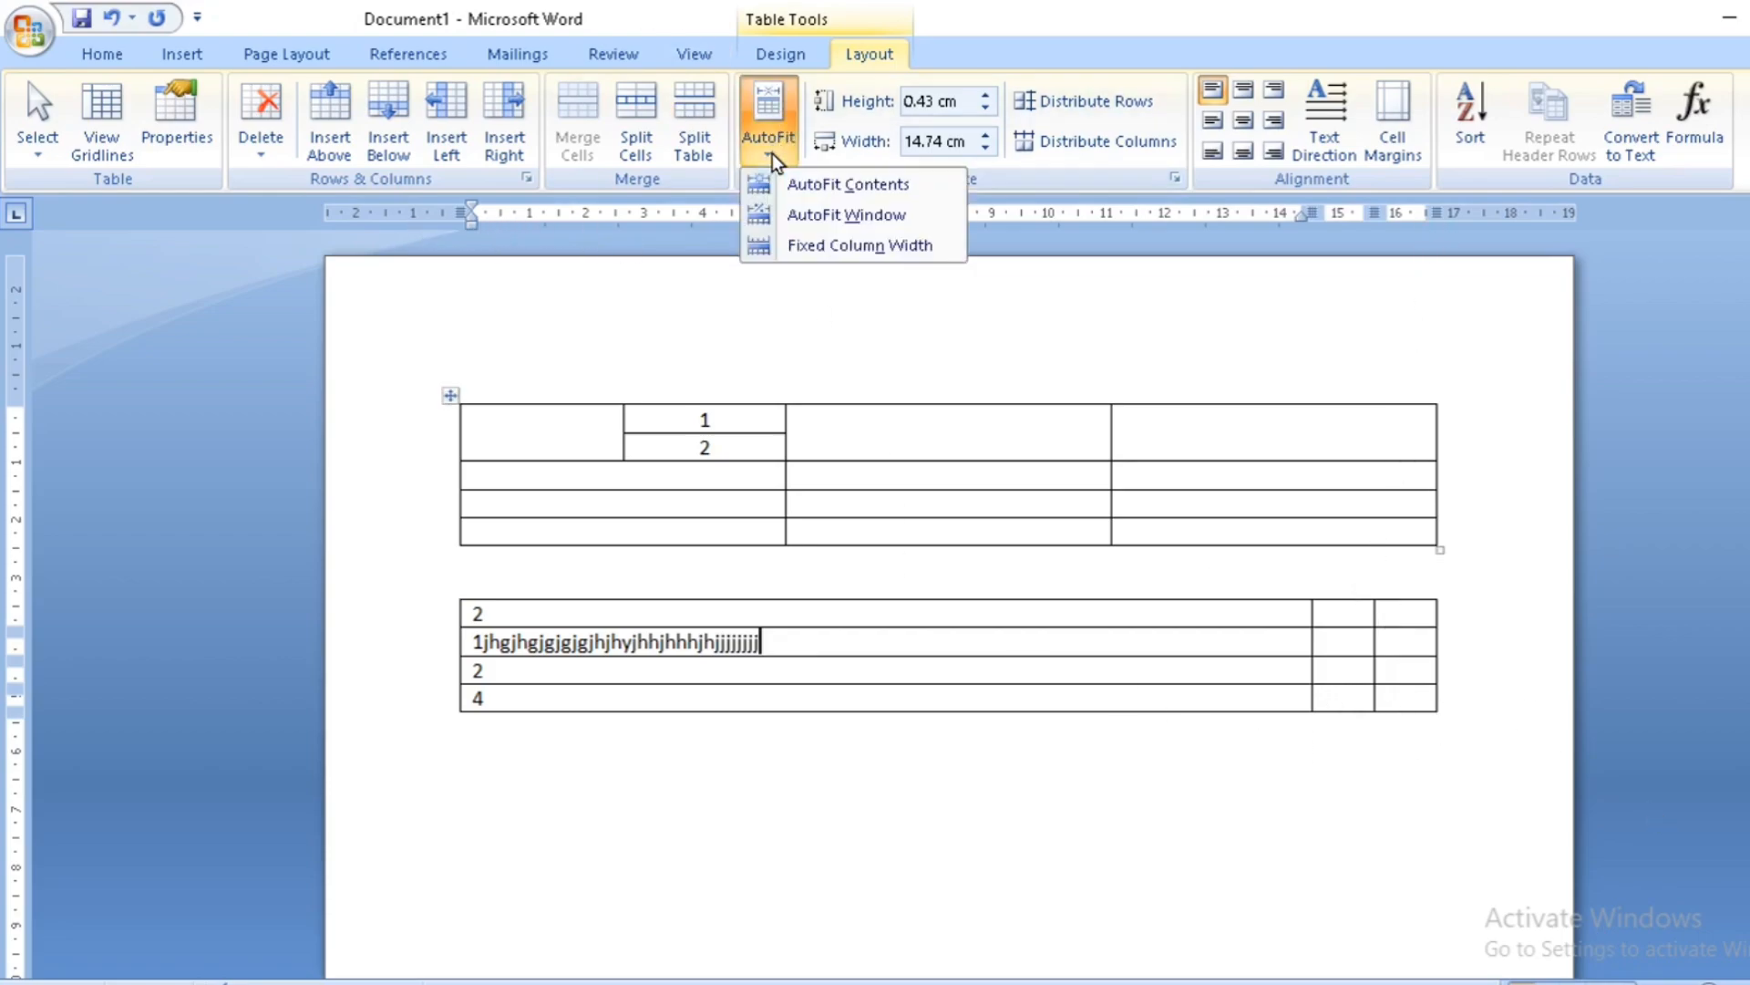
left_click(796, 245)
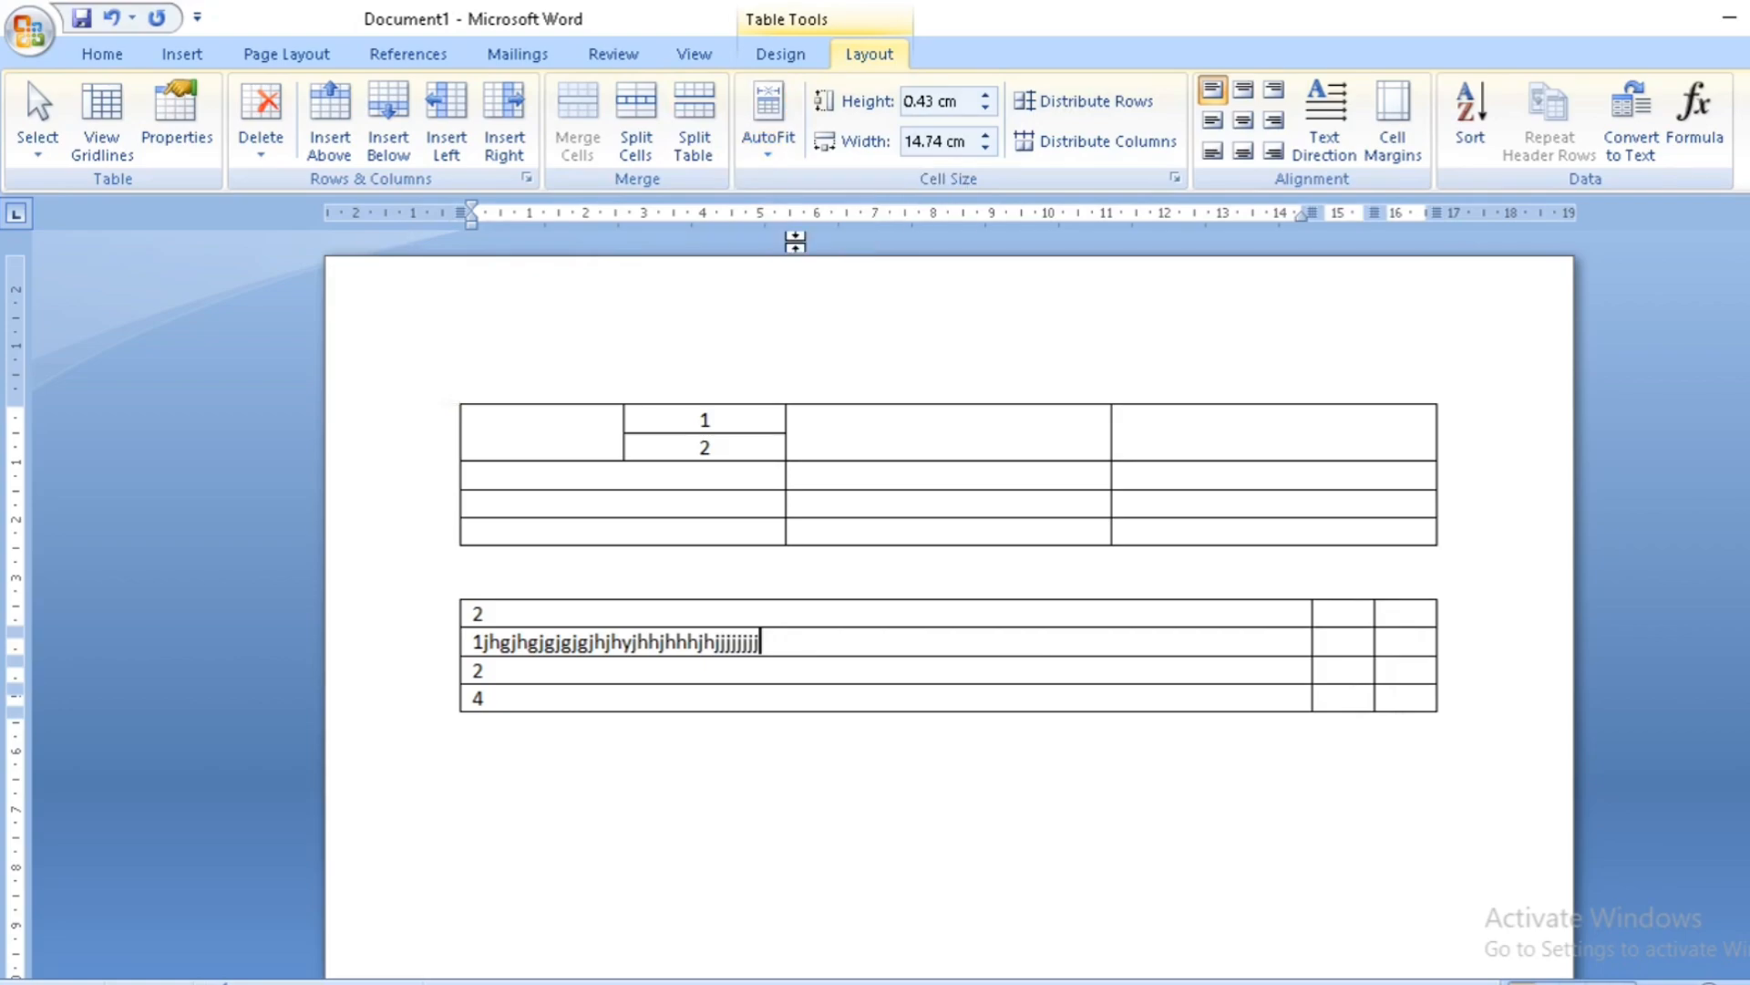
left_click(893, 672)
type("jhgjhjjhn")
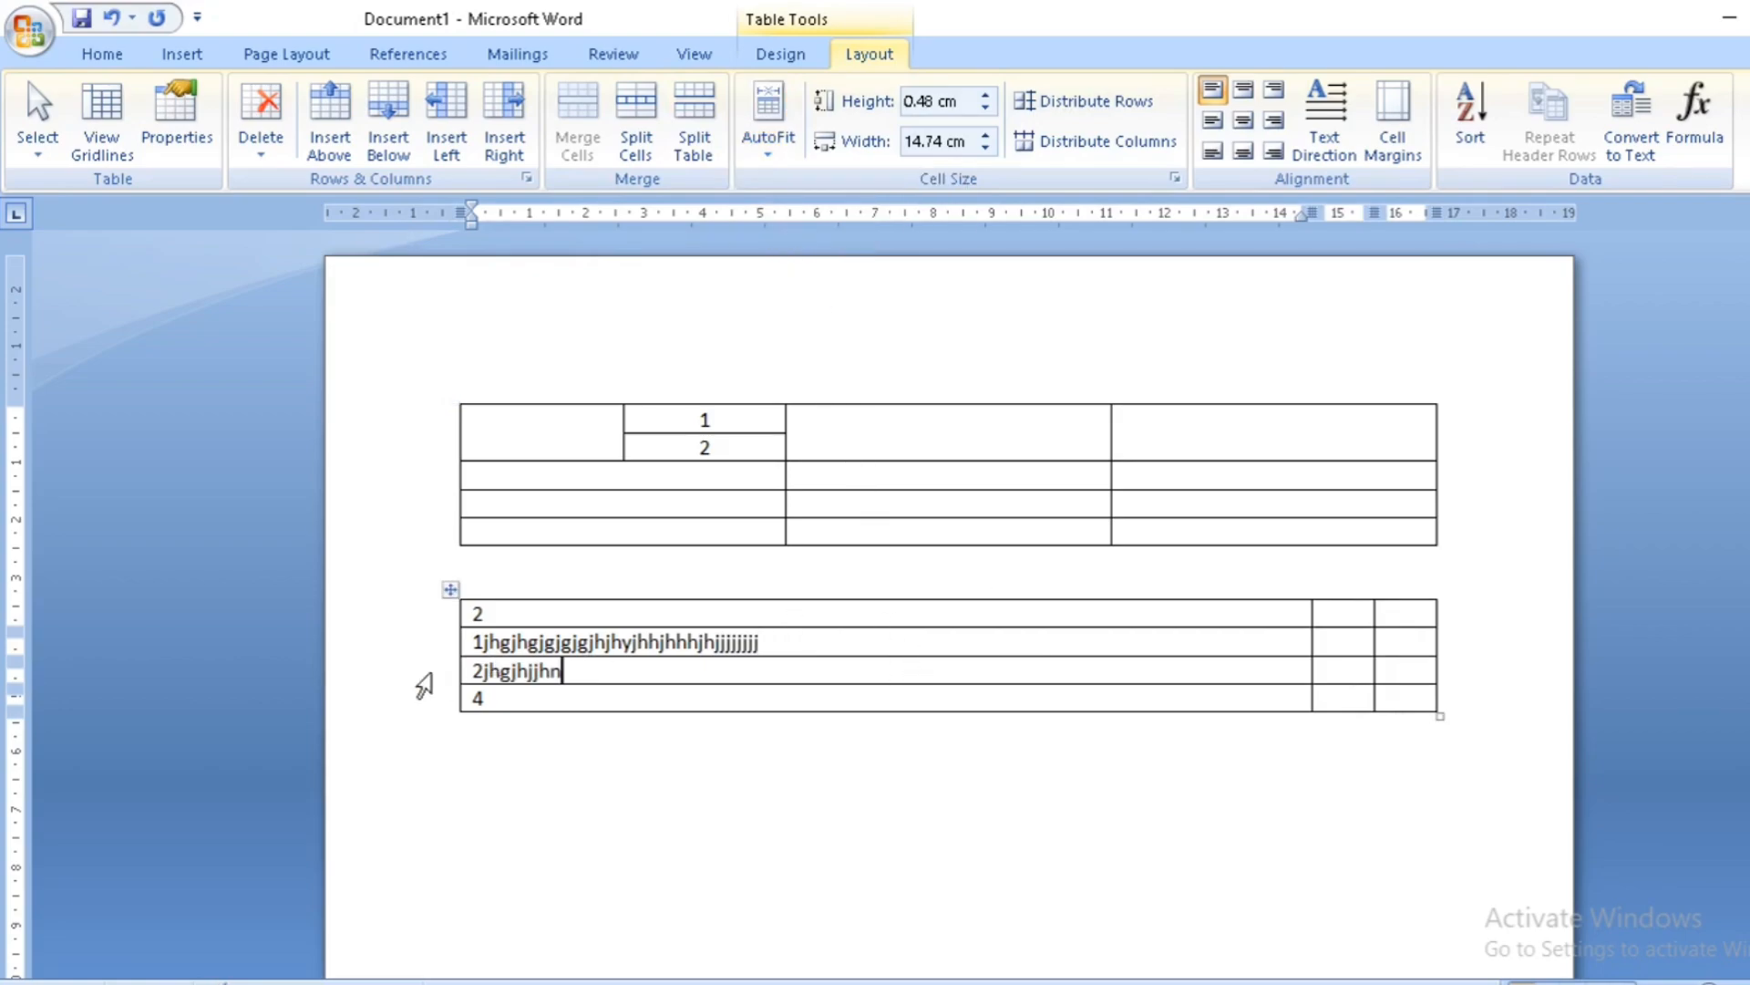
Delete the entire lower table, keeping only the upper one.
left_click(453, 593)
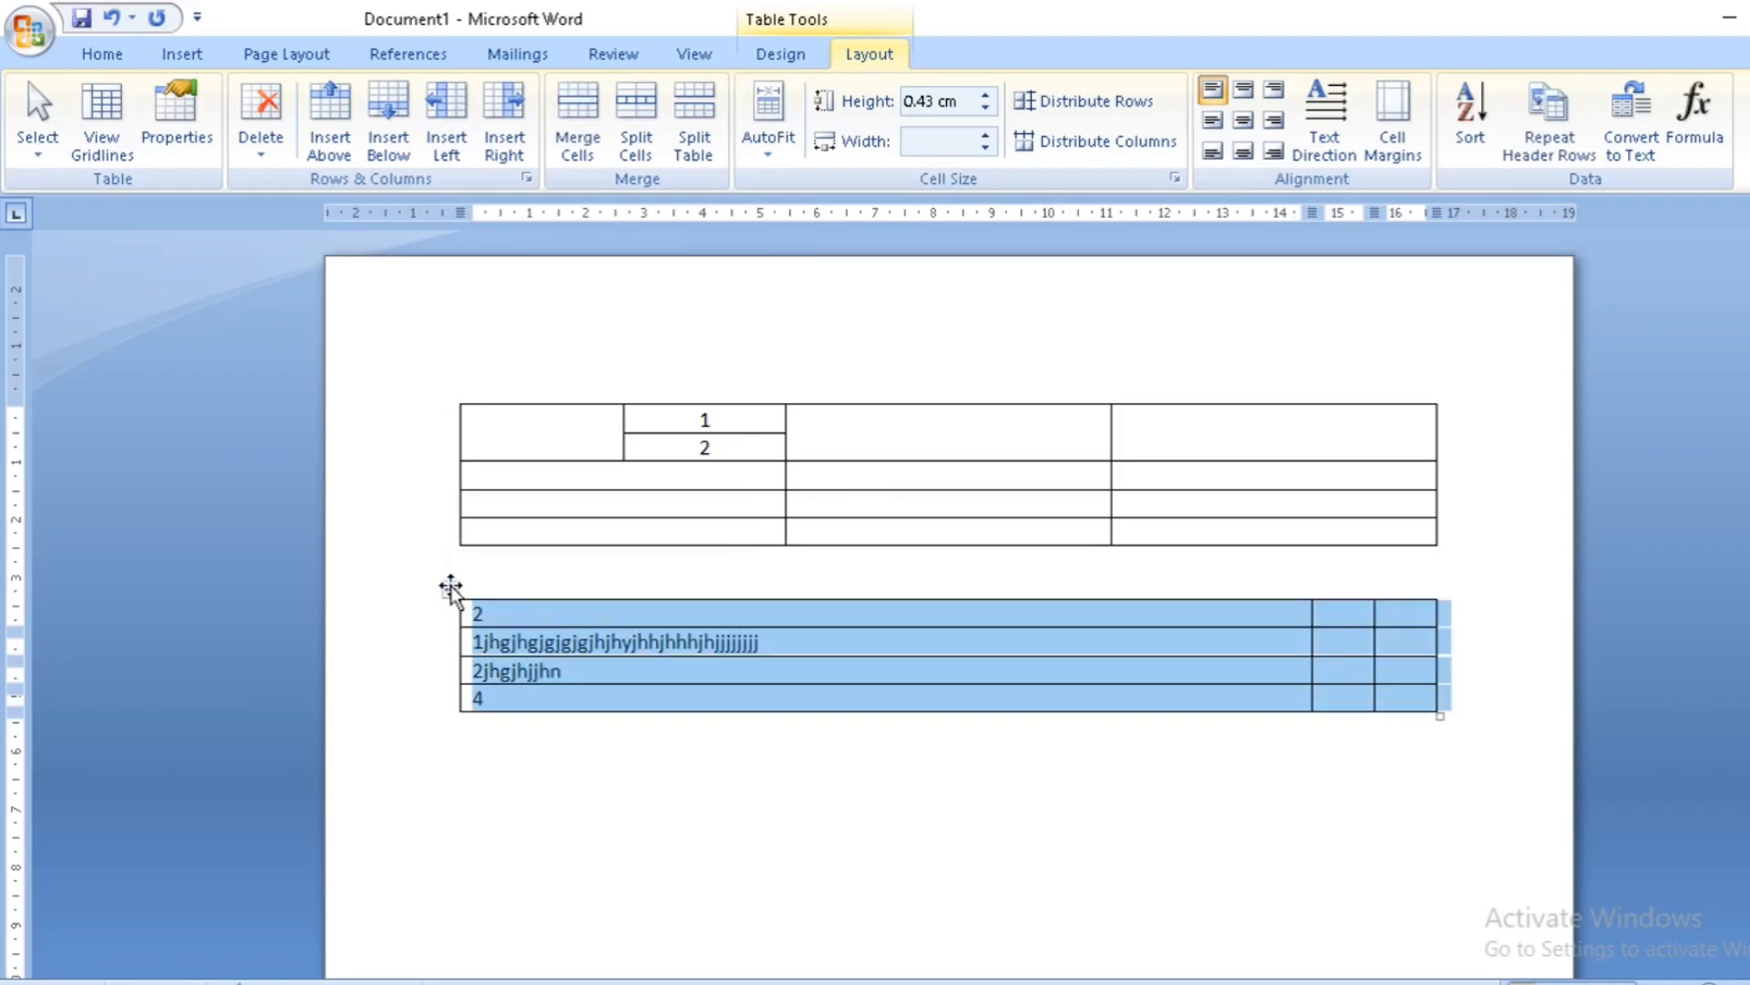
key("BackSpace")
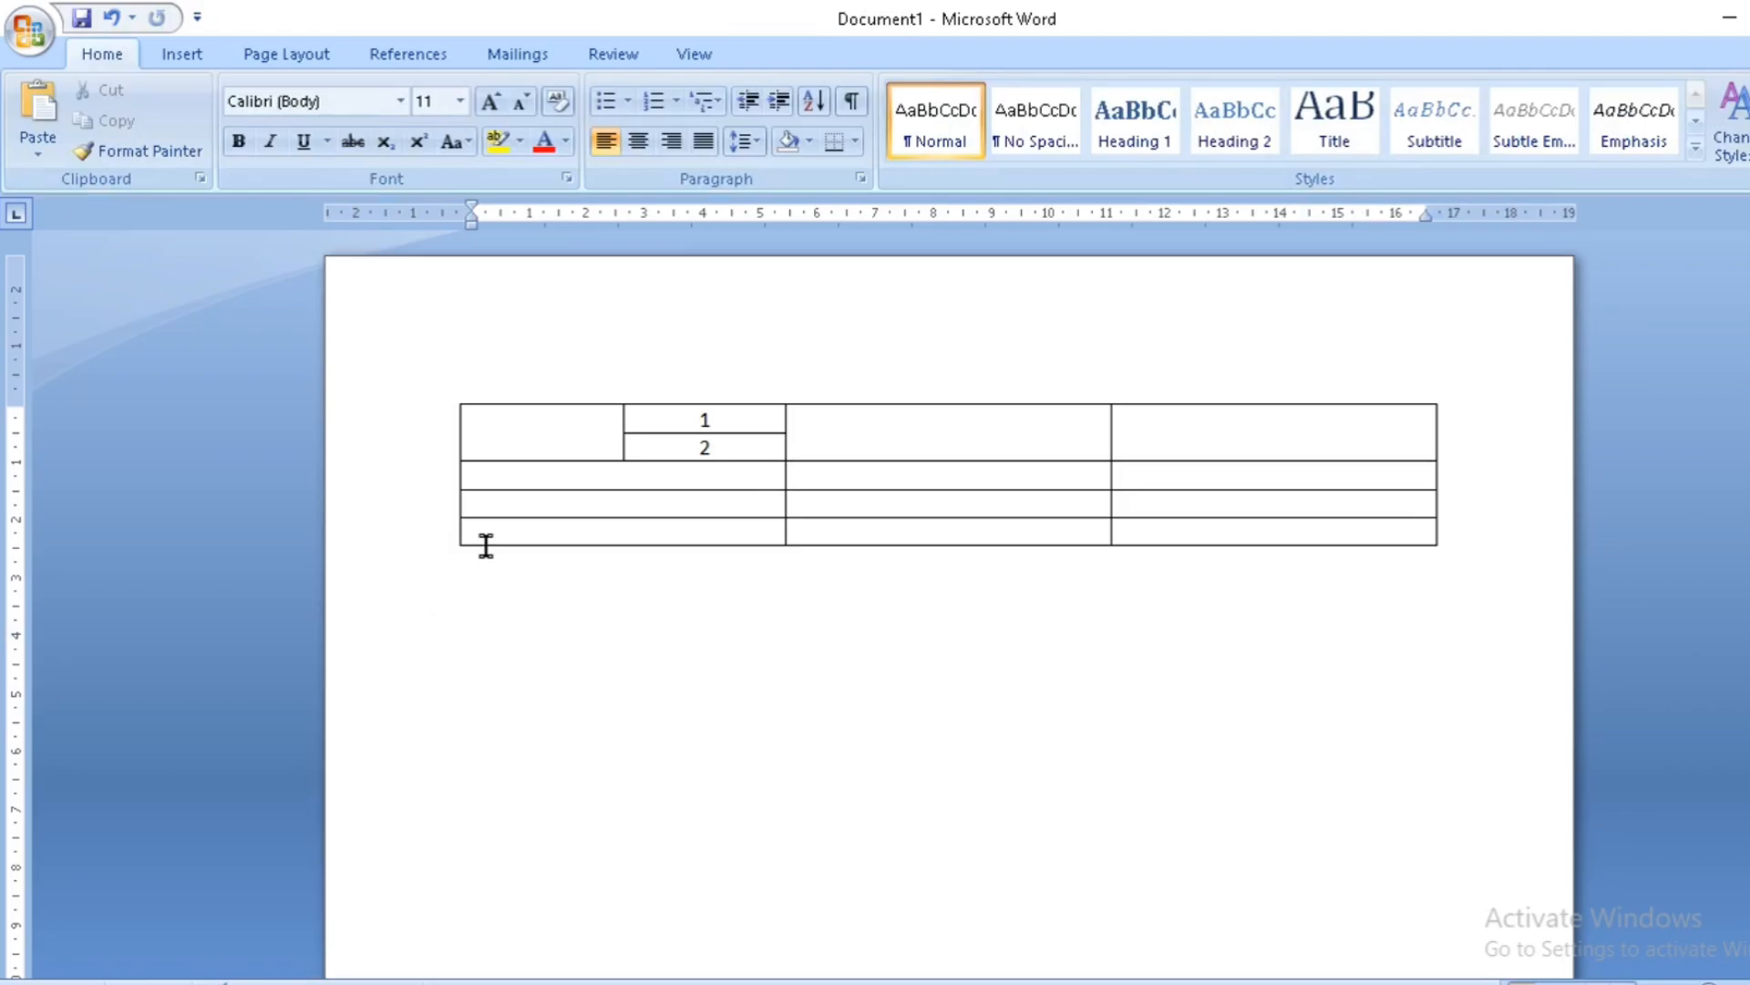
Set the middle-column cells in the remaining table's last three rows to a width of 5.8 cm and a height of 0.1 cm.
left_click(618, 481)
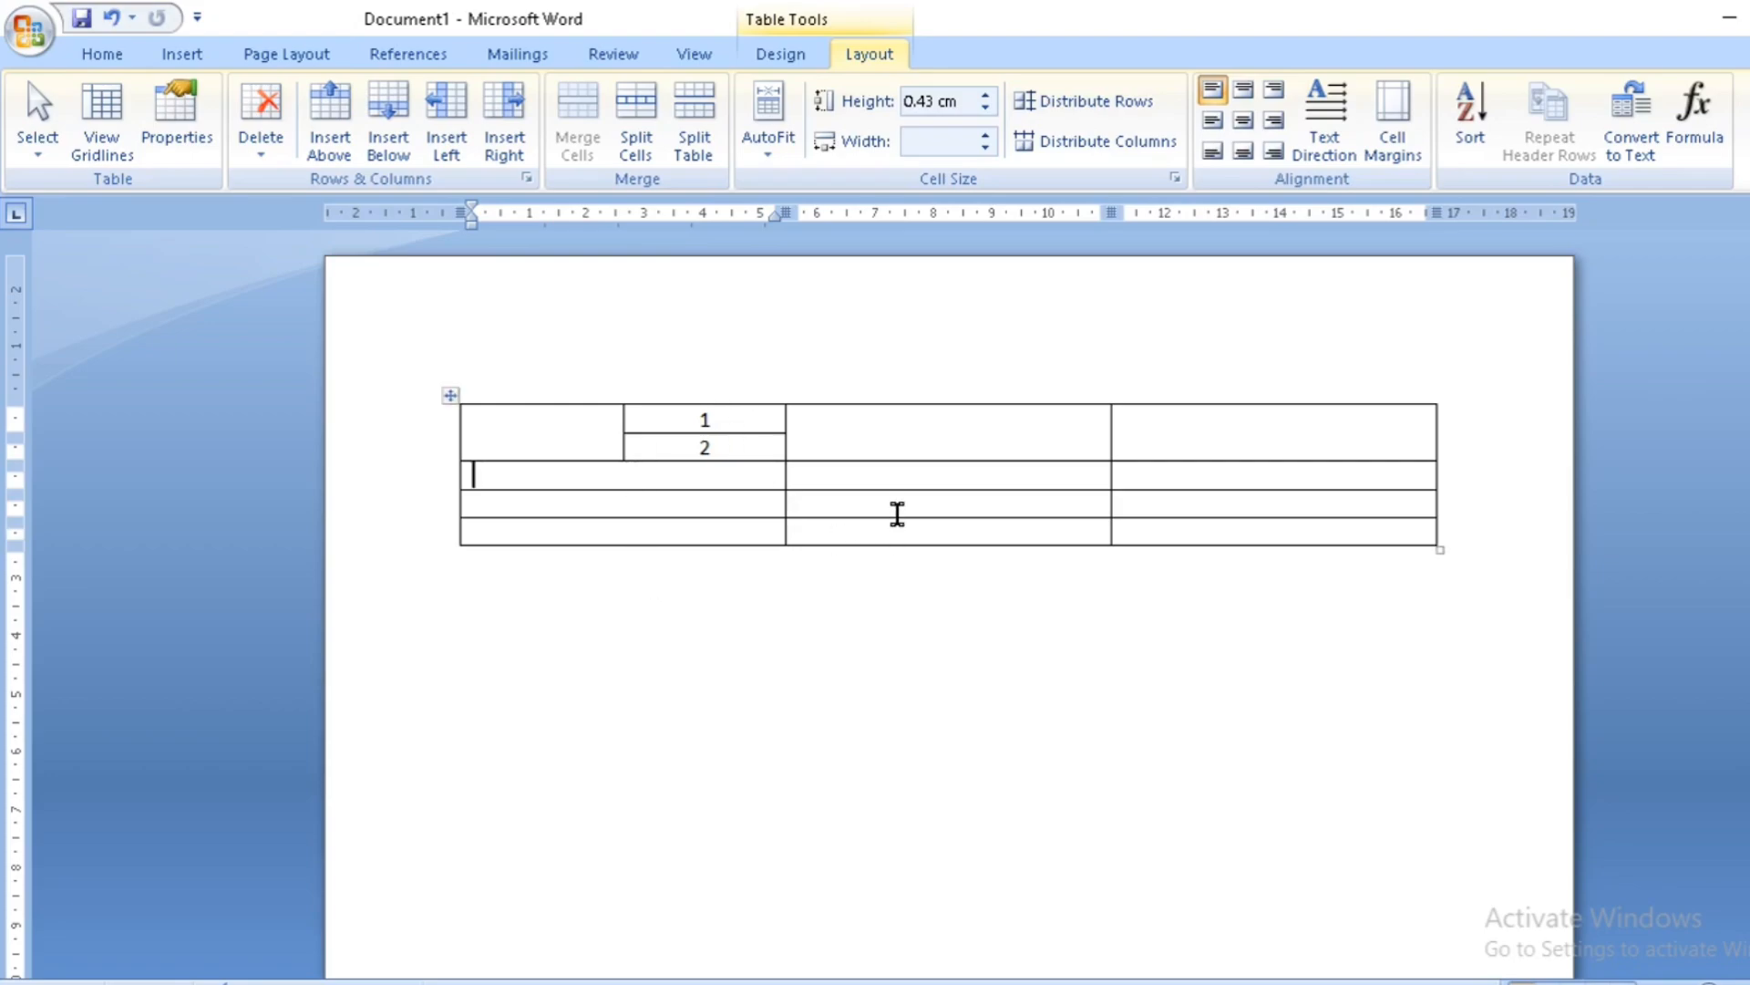
left_click_drag(913, 483, 928, 527)
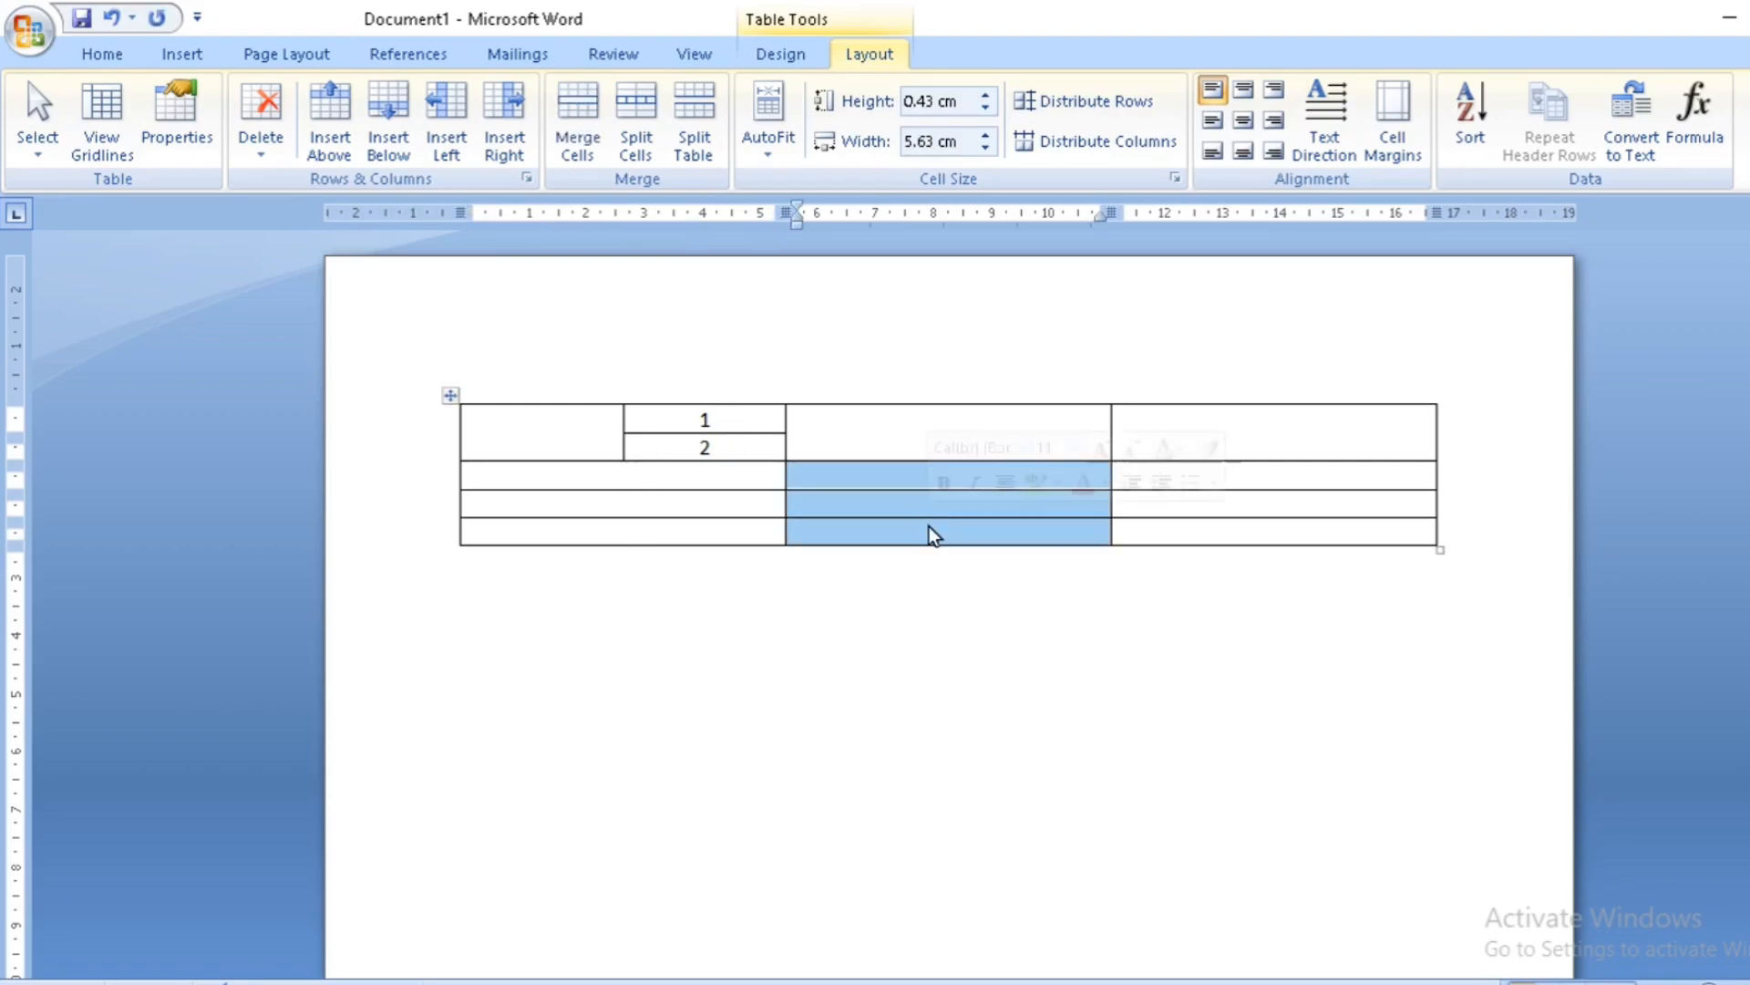
left_click(981, 146)
left_click(981, 146)
left_click(990, 134)
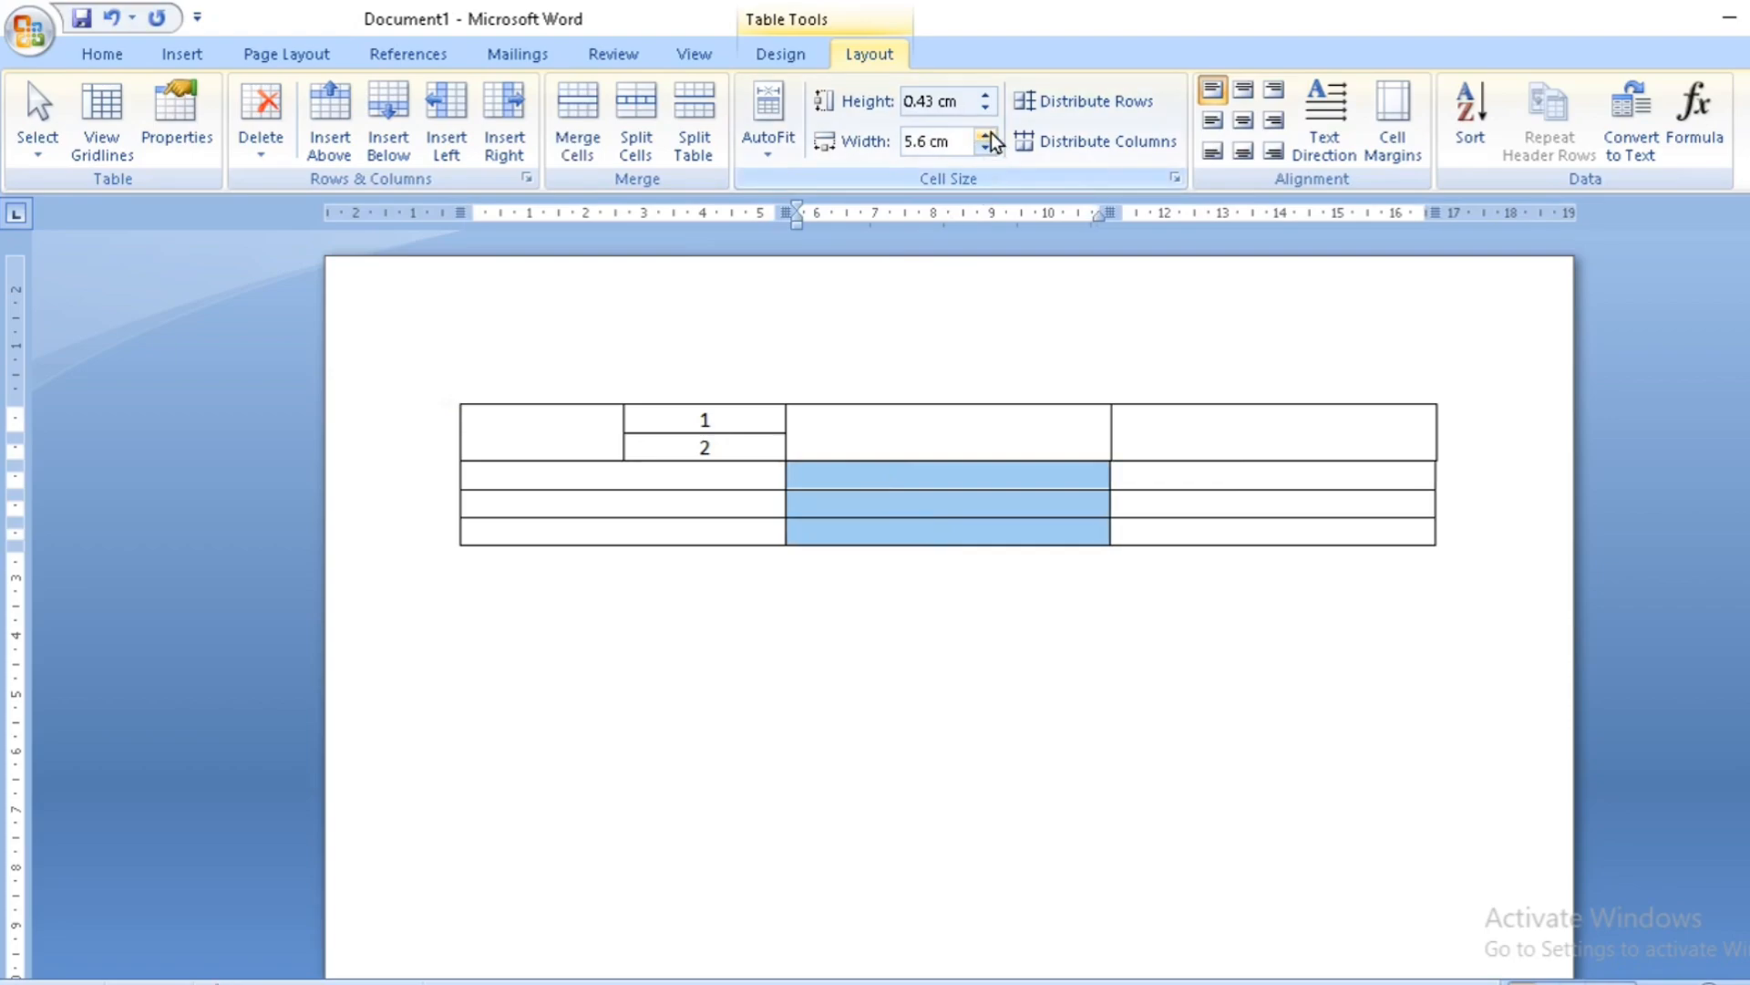
left_click(989, 134)
left_click(989, 134)
left_click(983, 107)
left_click(983, 107)
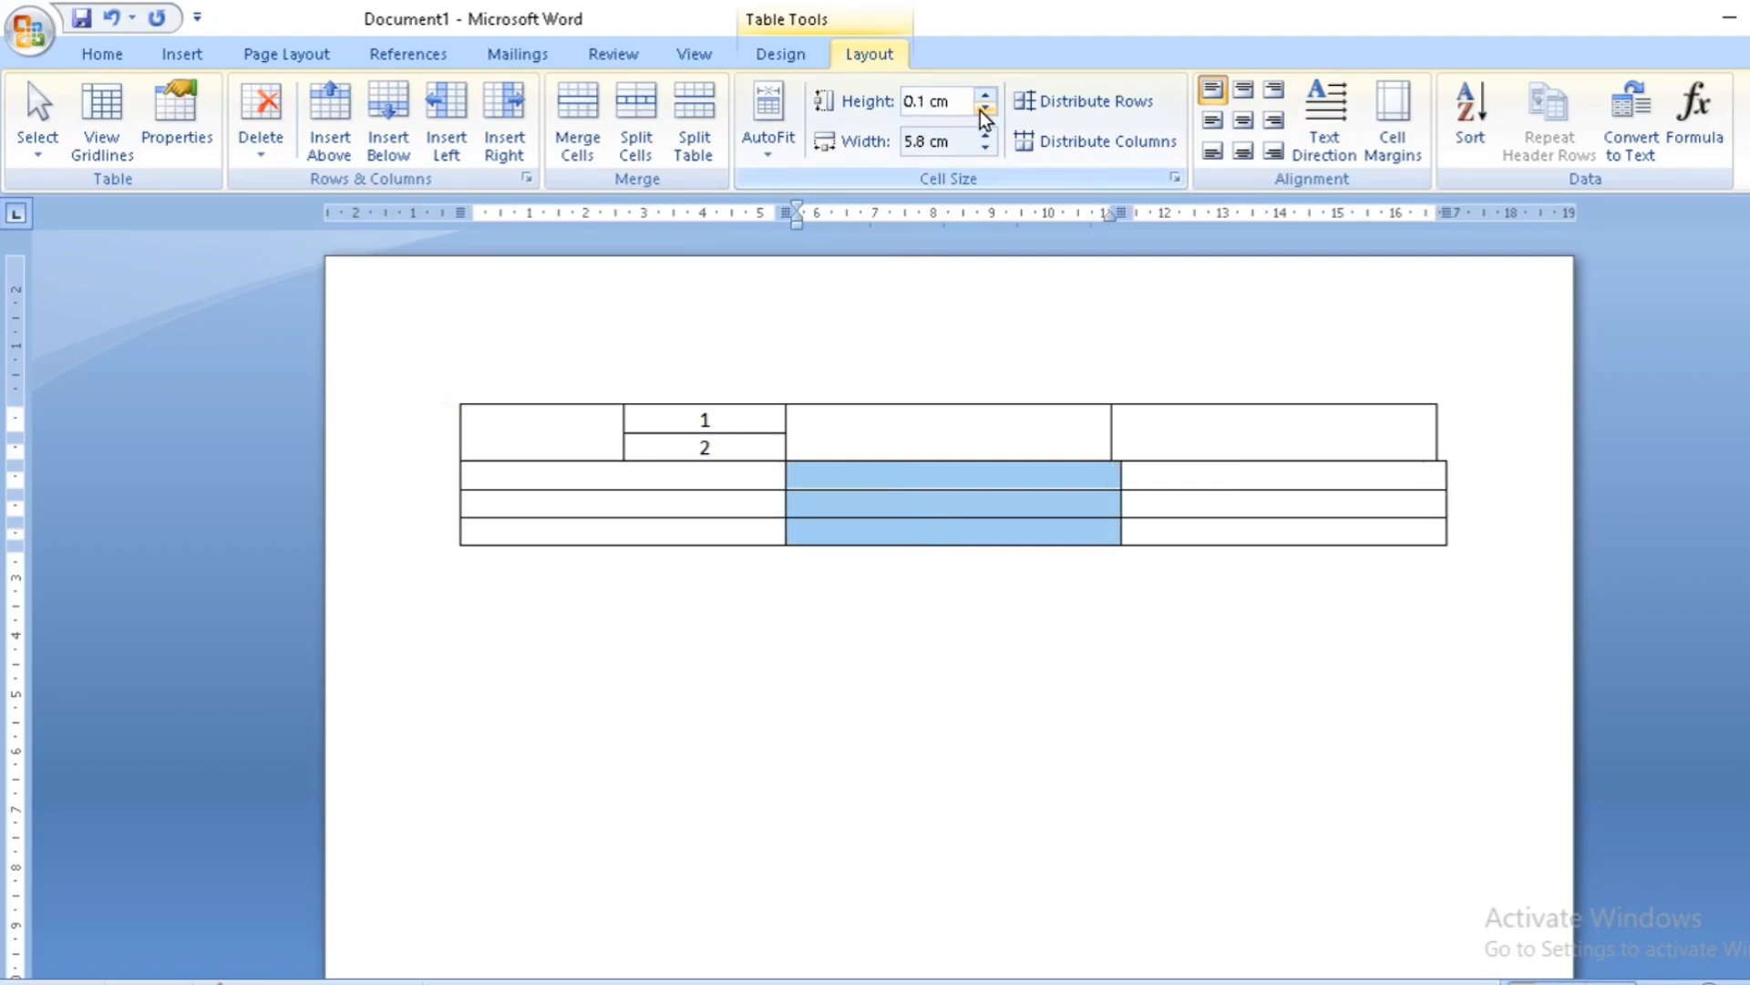